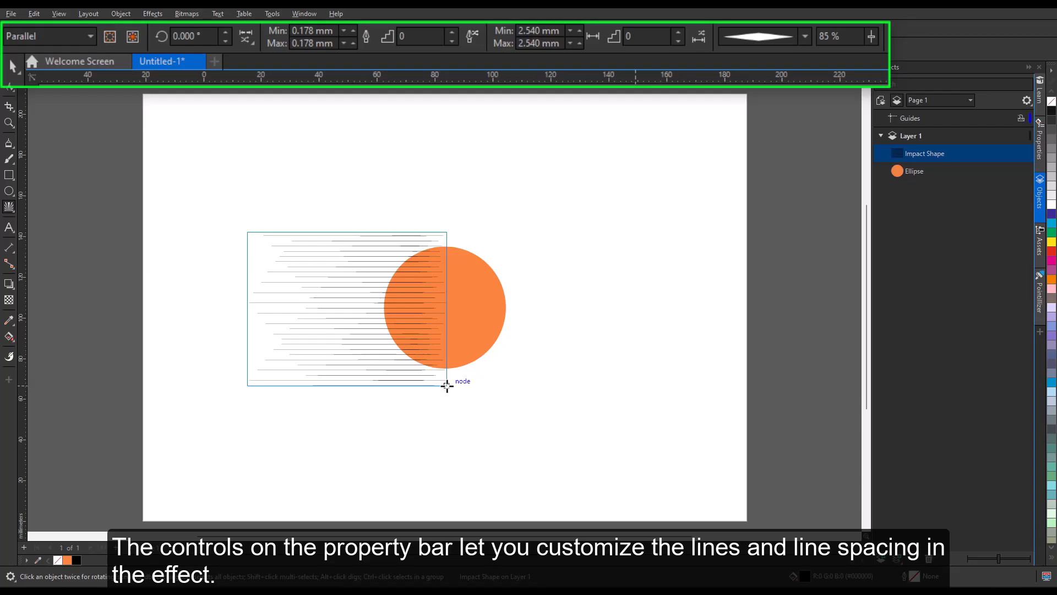
Step: Tilt the parallel impact lines to a 45° angle
double_click(175, 38)
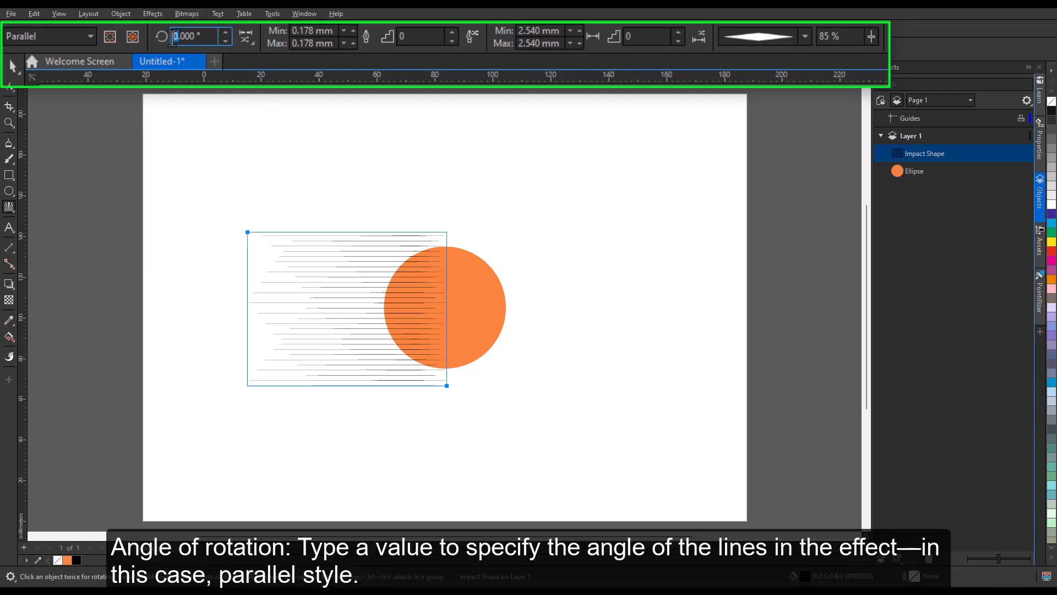
type("45")
key("Return")
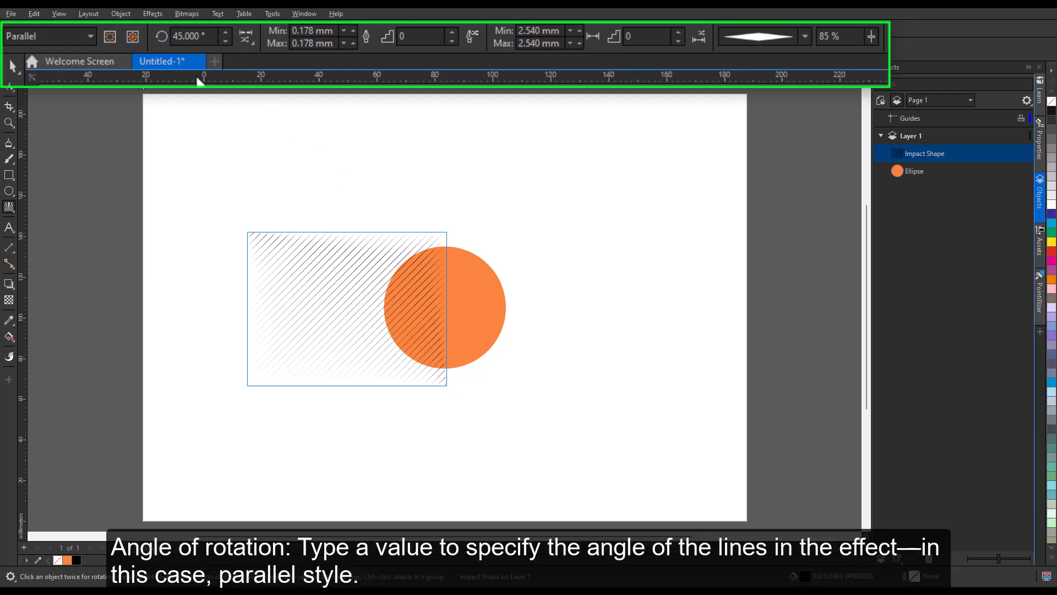
Step: Return the parallel line angle to 0° and bring up the Impact style list
left_click_drag(225, 37, 228, 33)
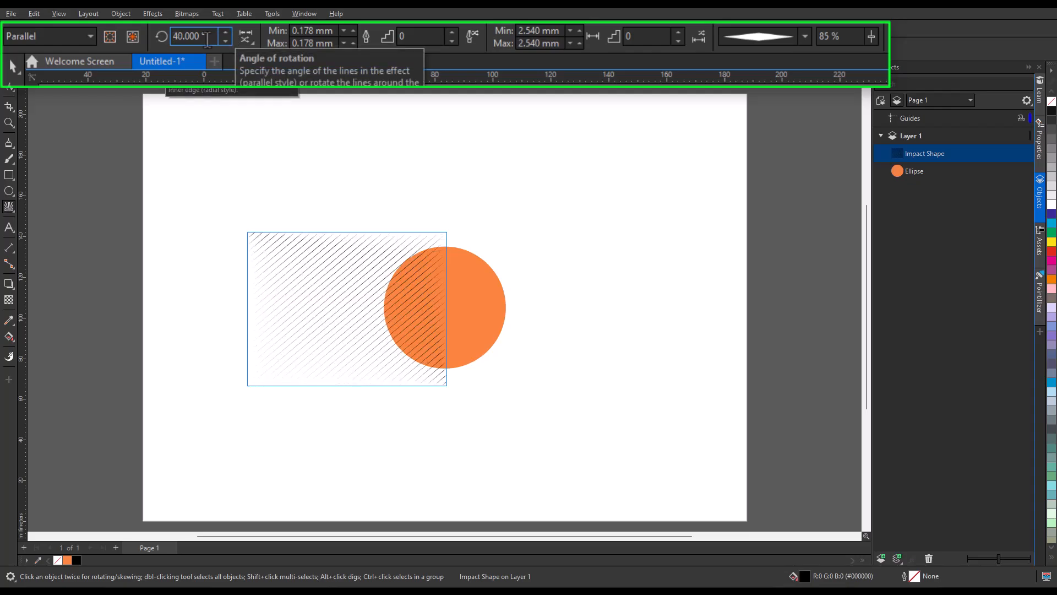
left_click_drag(199, 36, 159, 49)
type("0")
key("Return")
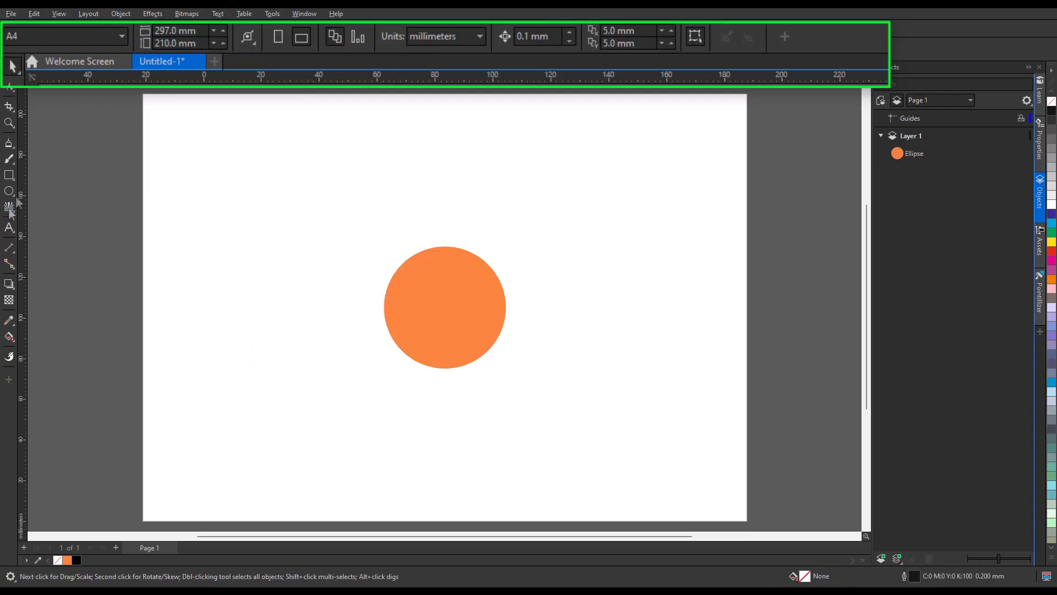
left_click(9, 207)
left_click(91, 38)
Step: Draw radial impact lines from the orange circle's centre and bring the Ellipse in front
left_click(75, 70)
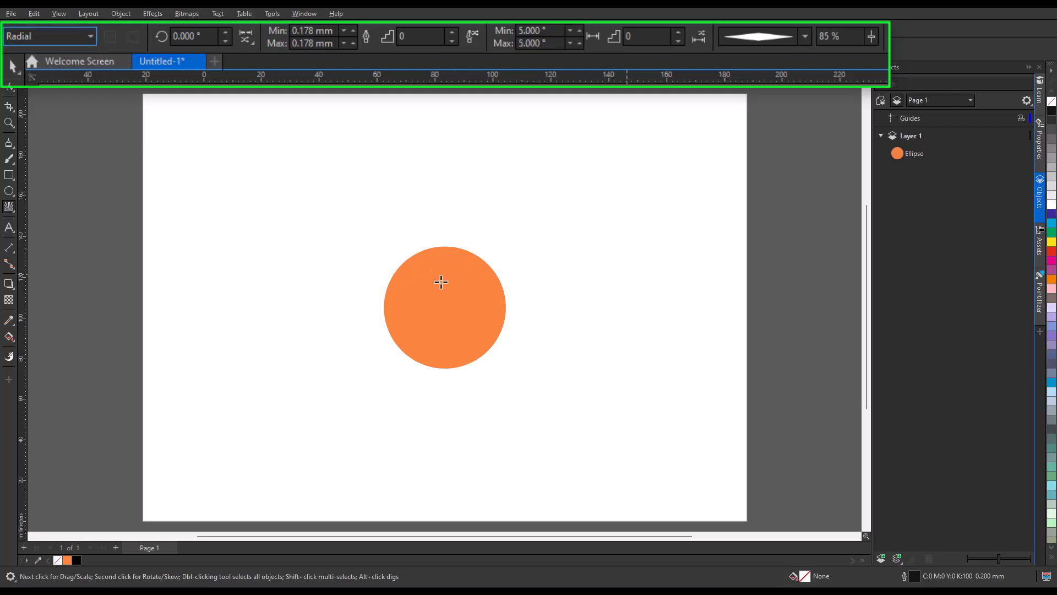
left_click_drag(440, 303, 540, 377)
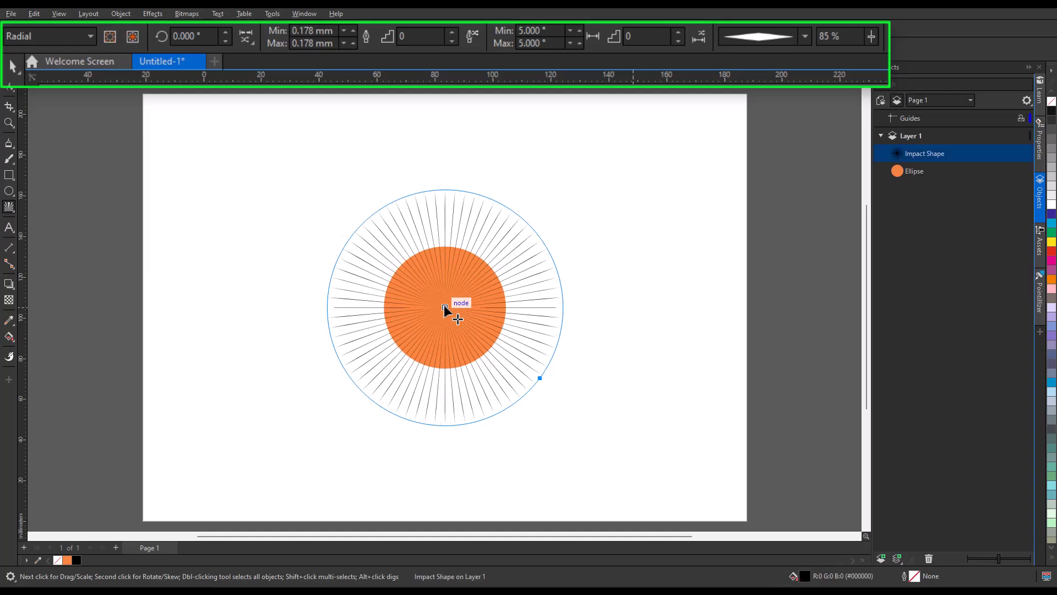
left_click_drag(915, 170, 916, 147)
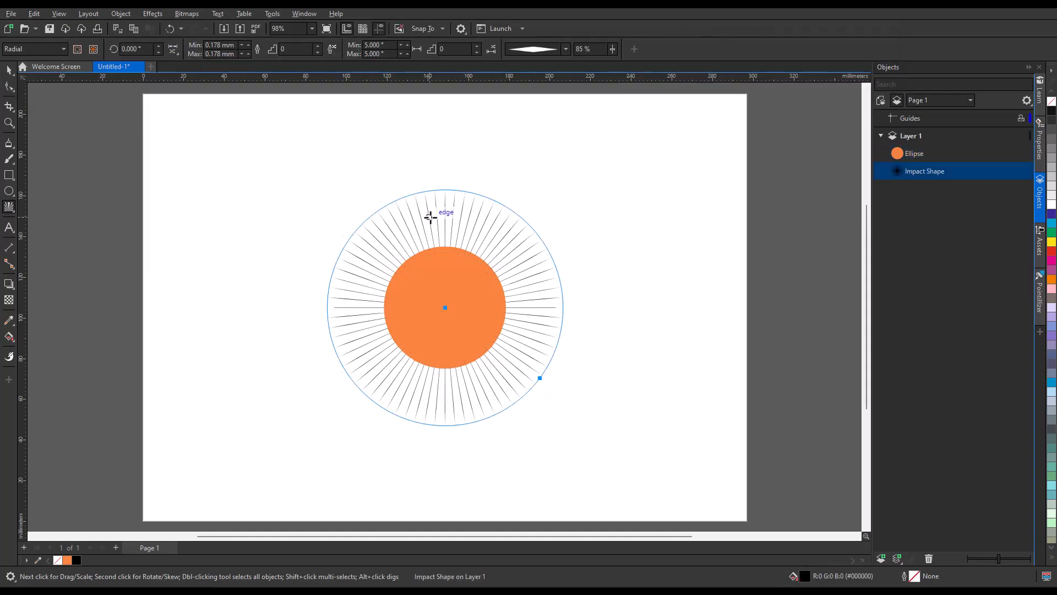
Step: Use the orange circle as the rays' inner edge and rotate them 40°
left_click(77, 50)
left_click(420, 256)
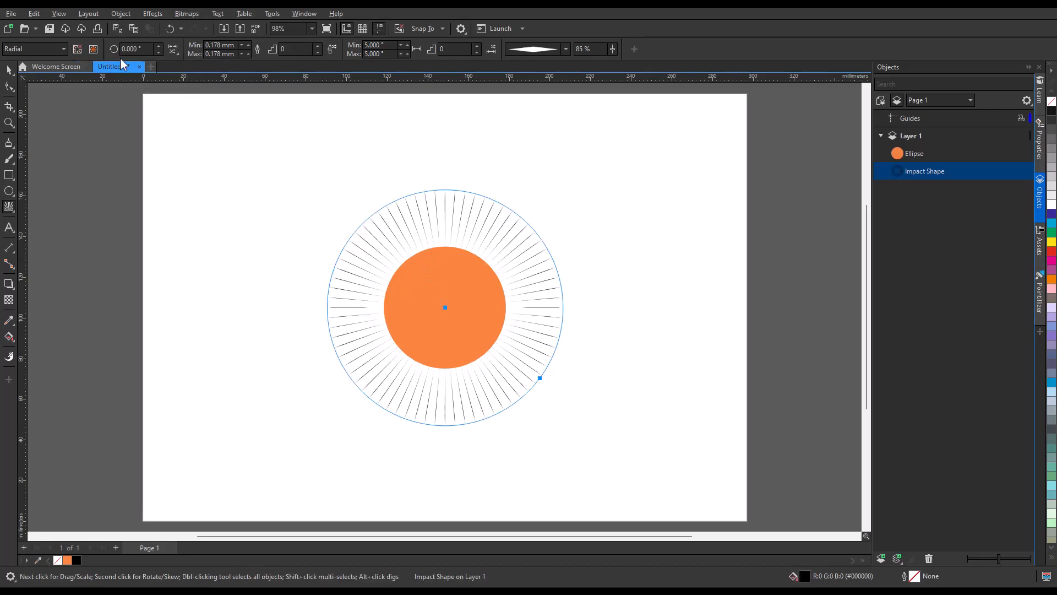
left_click(159, 46)
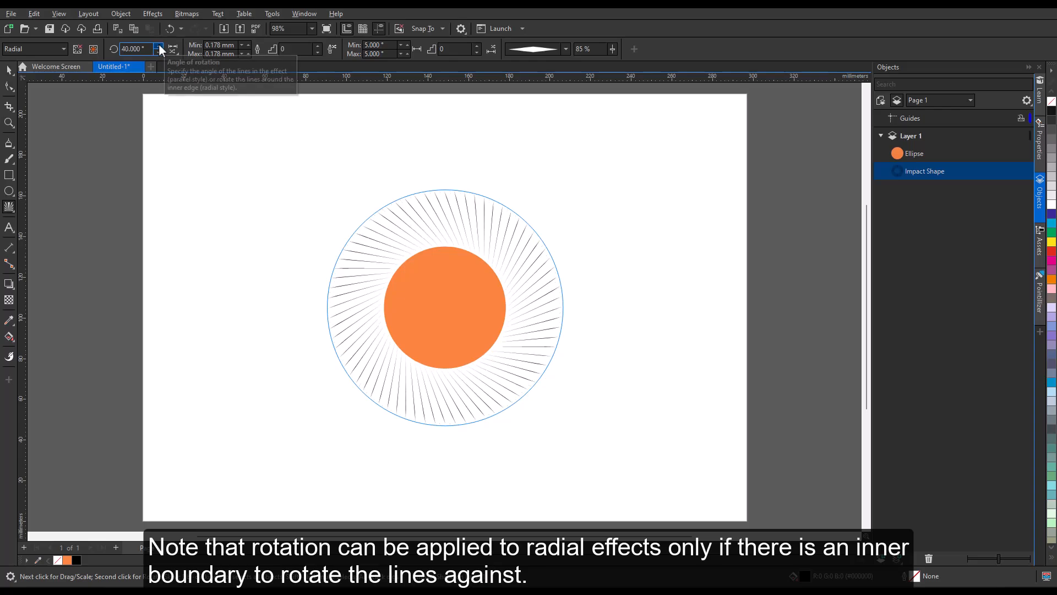
left_click(645, 286)
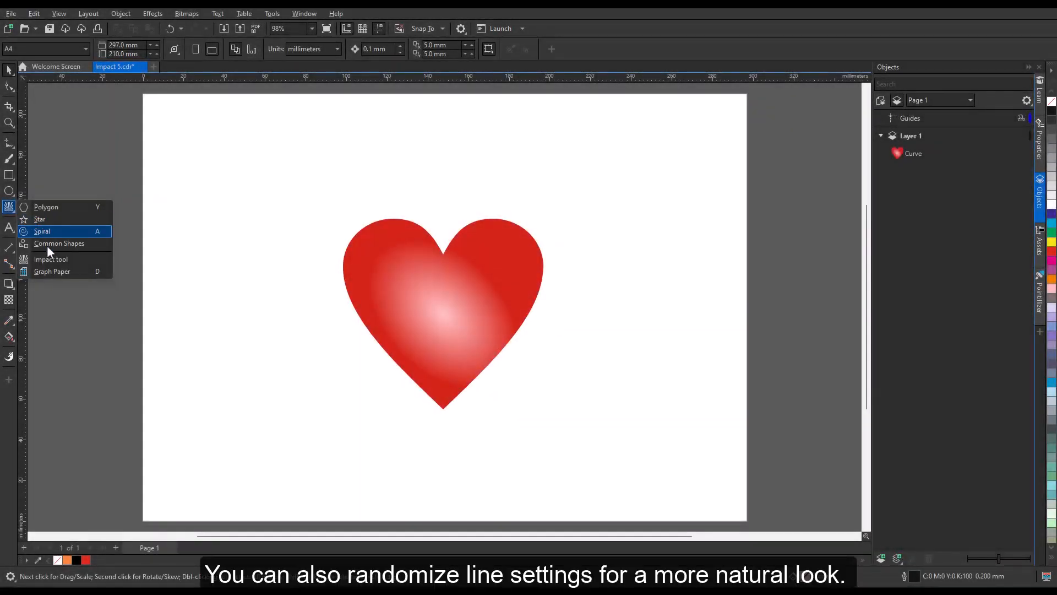
Step: Draw radial lines from the heart's centre and move the heart Curve above them
left_click(44, 259)
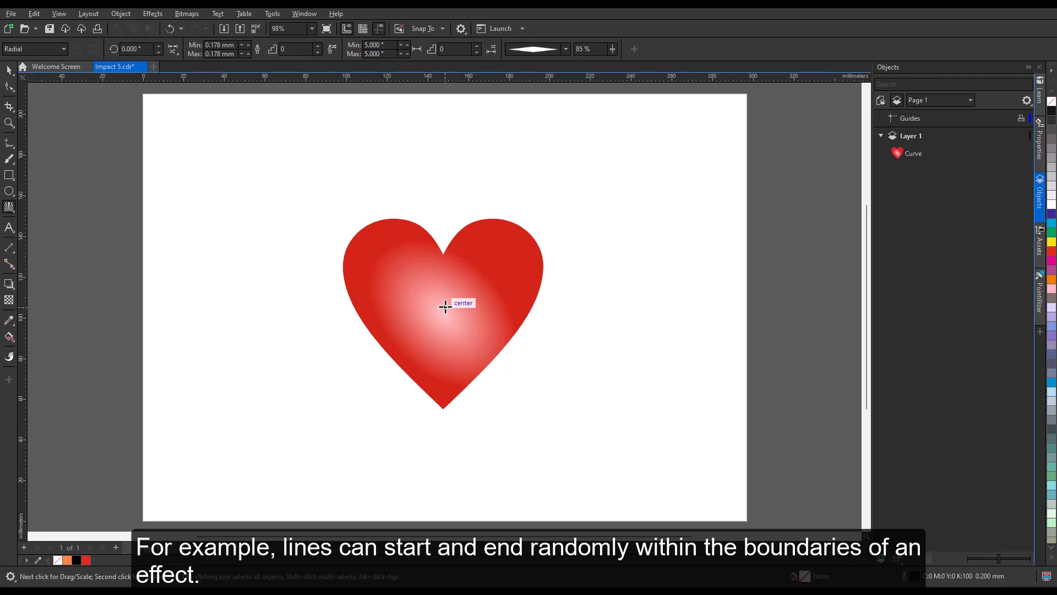
left_click_drag(445, 306, 565, 421)
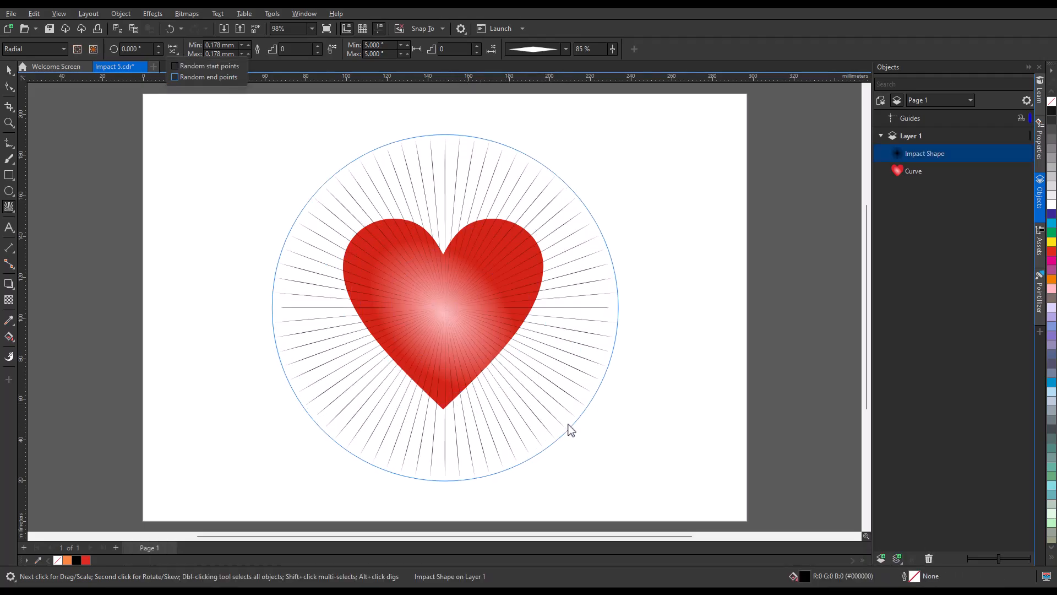
left_click_drag(914, 172, 915, 153)
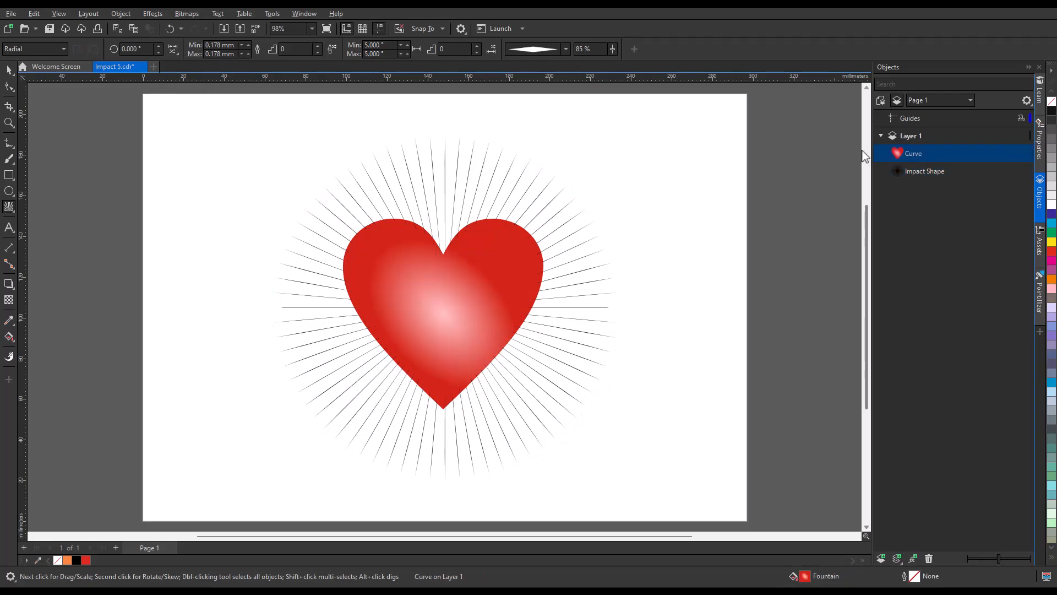
left_click(906, 170)
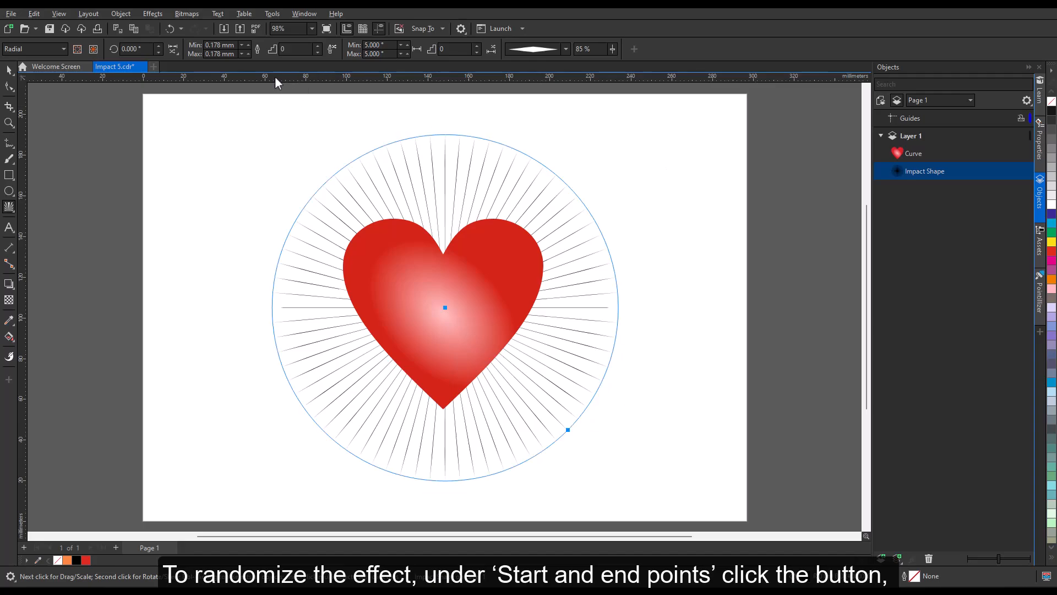
Step: Turn on random start and end points for the radial lines and preview them
left_click(177, 54)
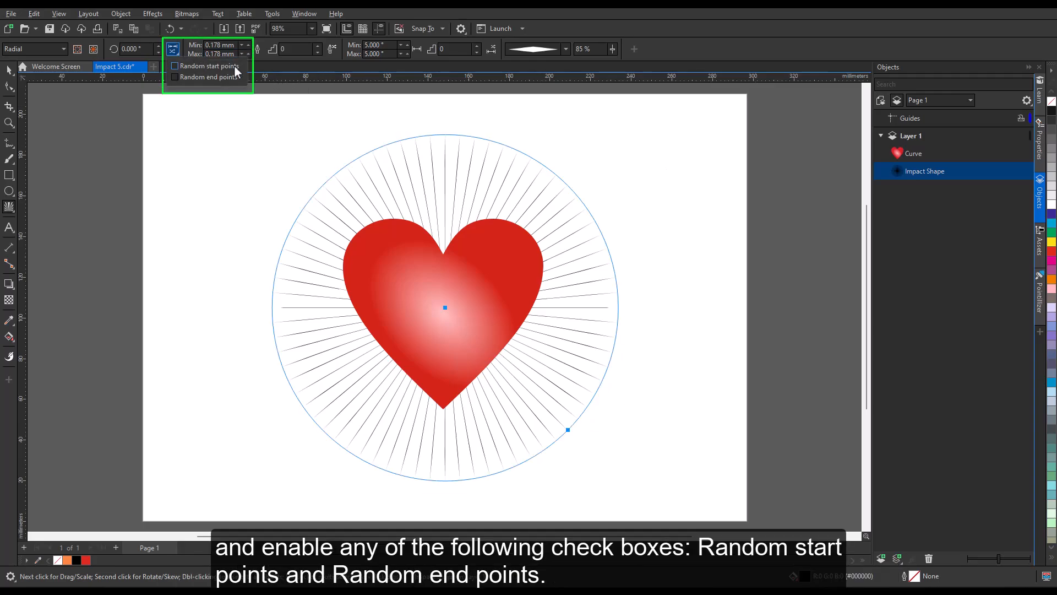
left_click(175, 65)
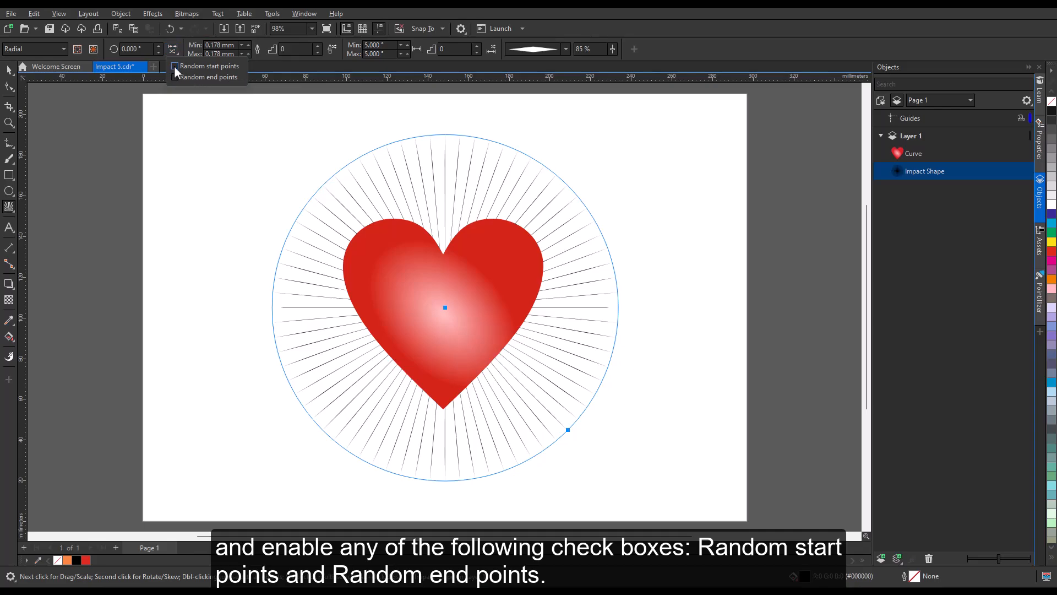
left_click(175, 75)
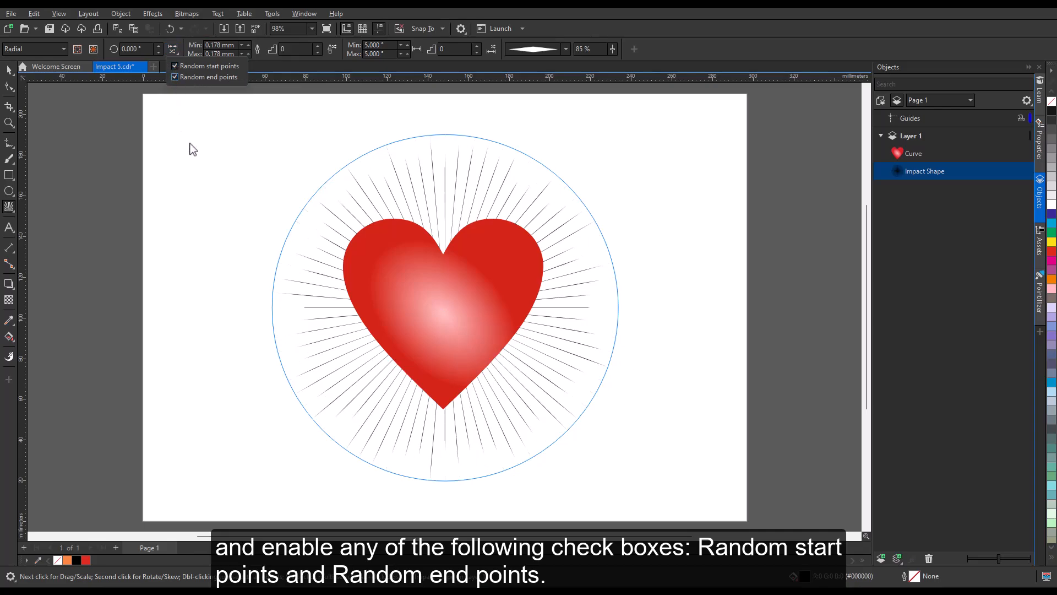
left_click(190, 144)
key("space")
left_click(190, 144)
left_click(190, 144)
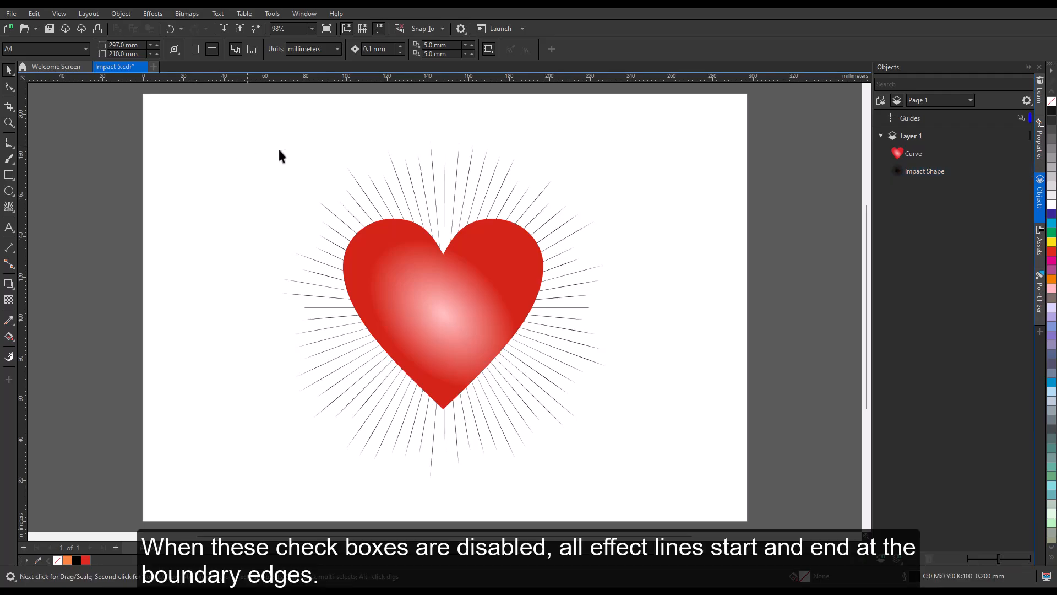
Step: Turn random start and end points back off for evenly ending rays
left_click(432, 165)
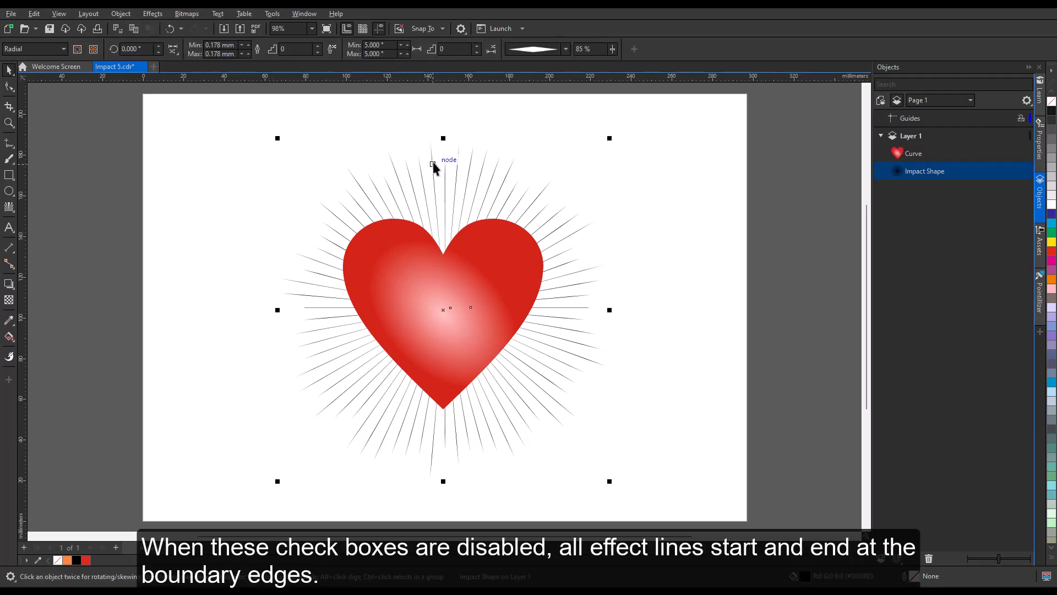
left_click(174, 49)
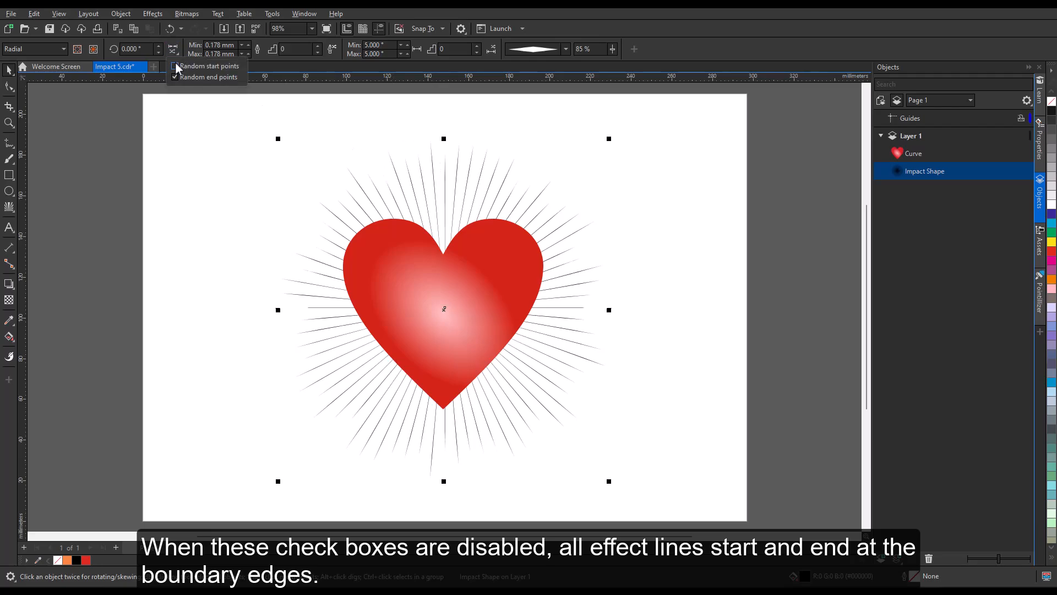
left_click(175, 66)
left_click(174, 49)
left_click(175, 78)
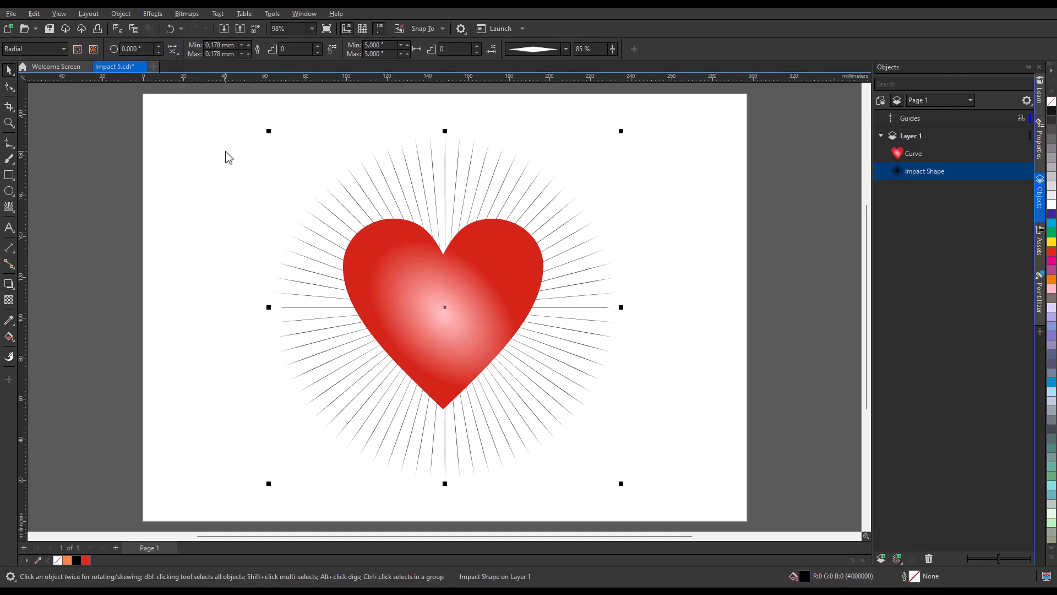
left_click(224, 158)
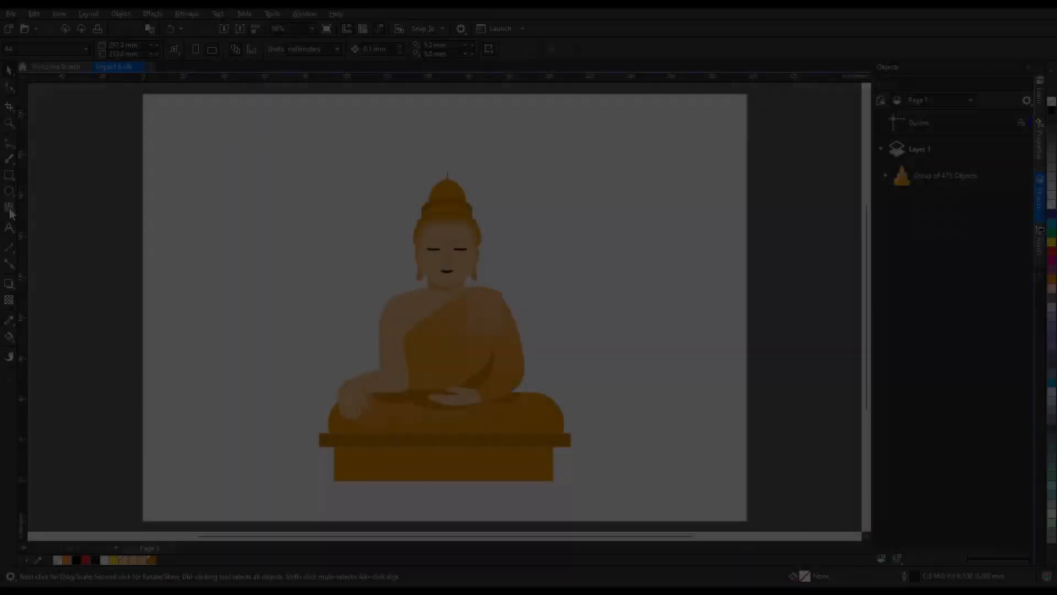
Step: Add radial rays behind the seated Buddha and set their maximum width to 1.5 mm
left_click_drag(450, 347, 445, 318)
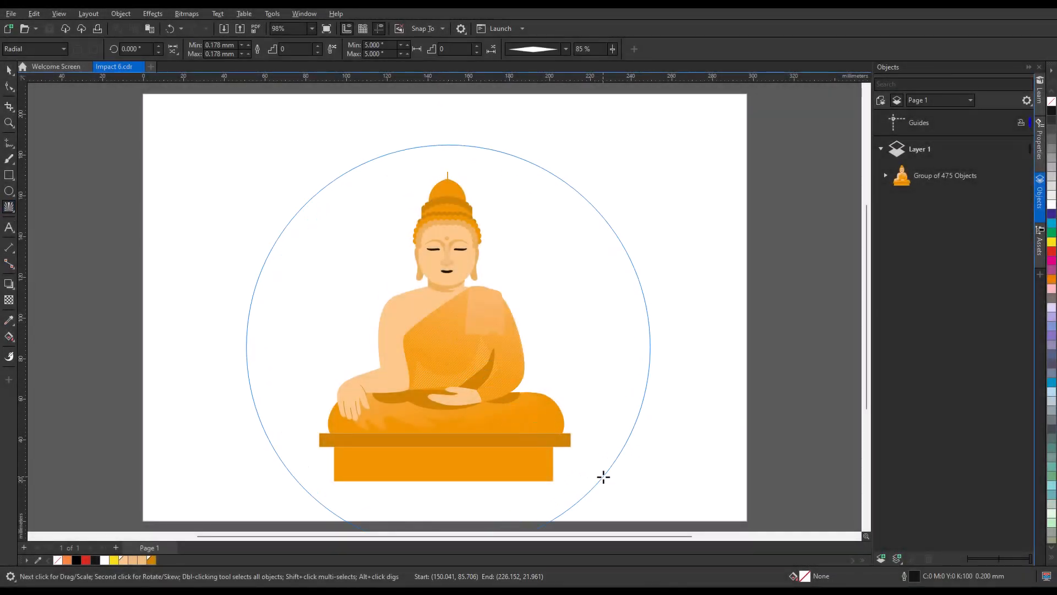
left_click_drag(933, 176, 922, 202)
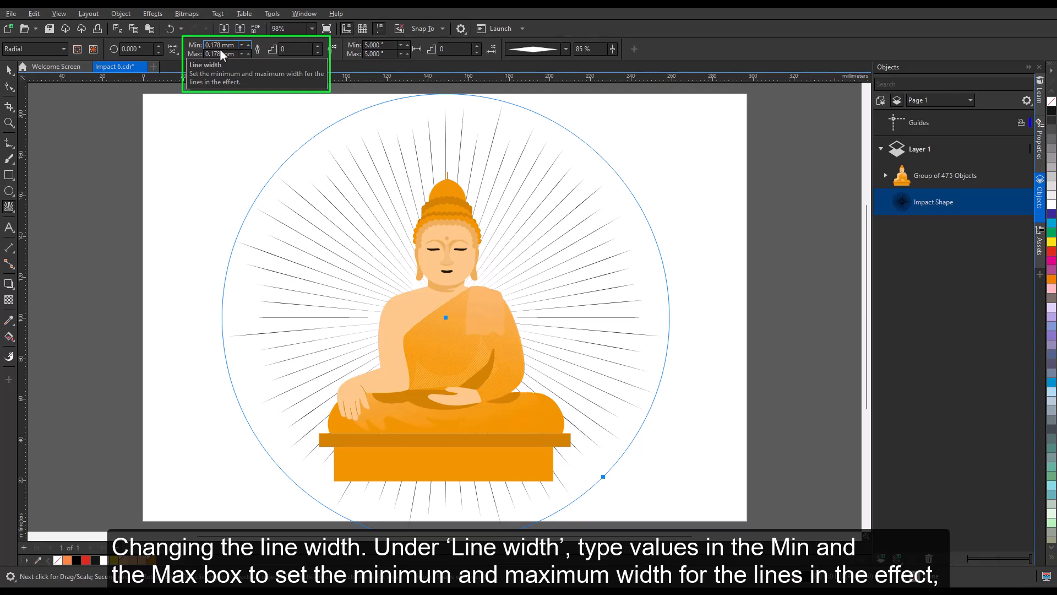
left_click(219, 54)
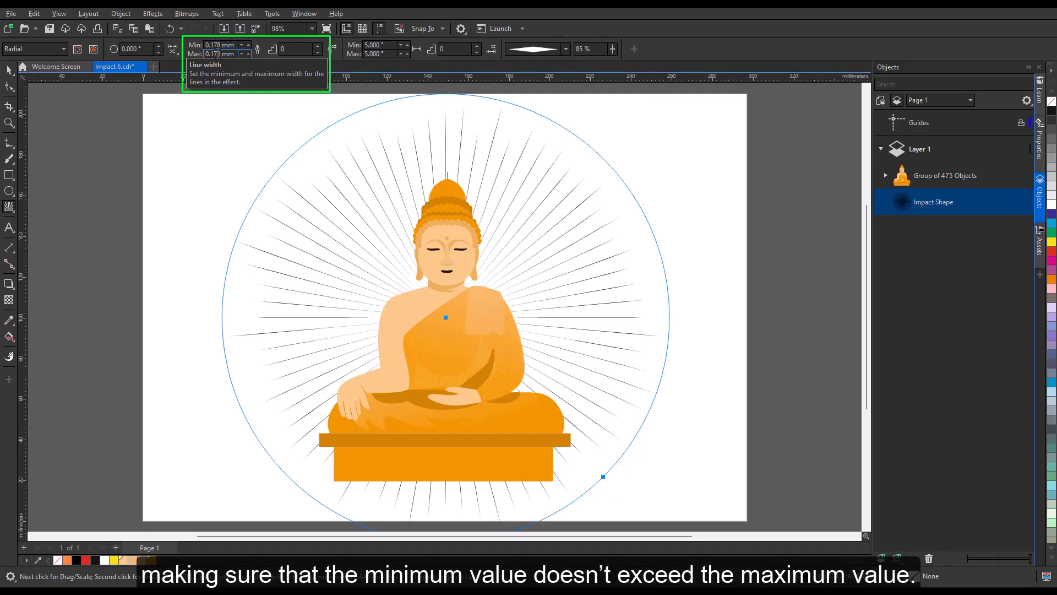
left_click_drag(221, 53, 203, 53)
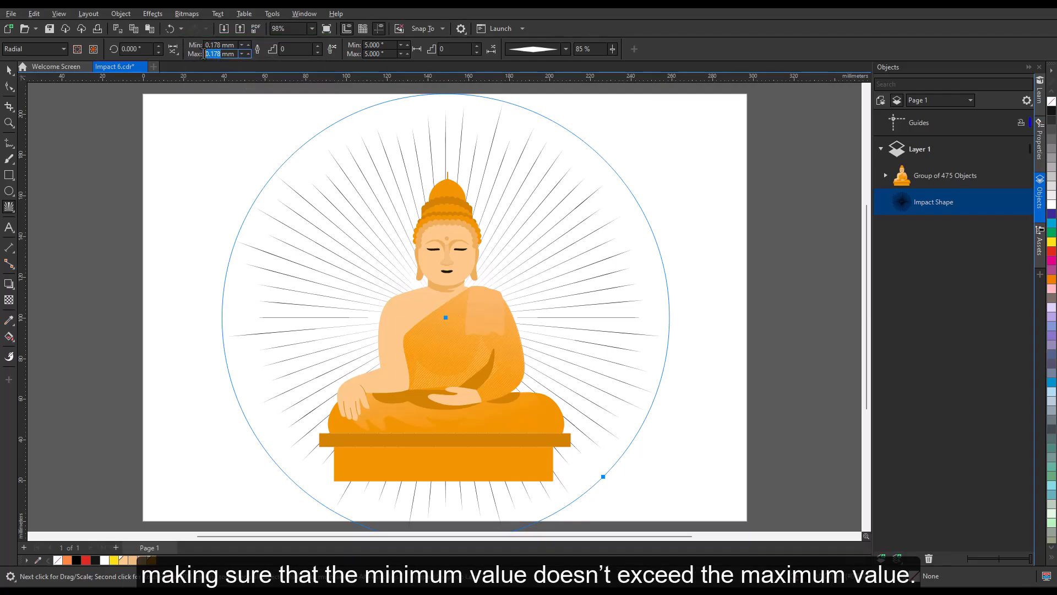
type("1.")
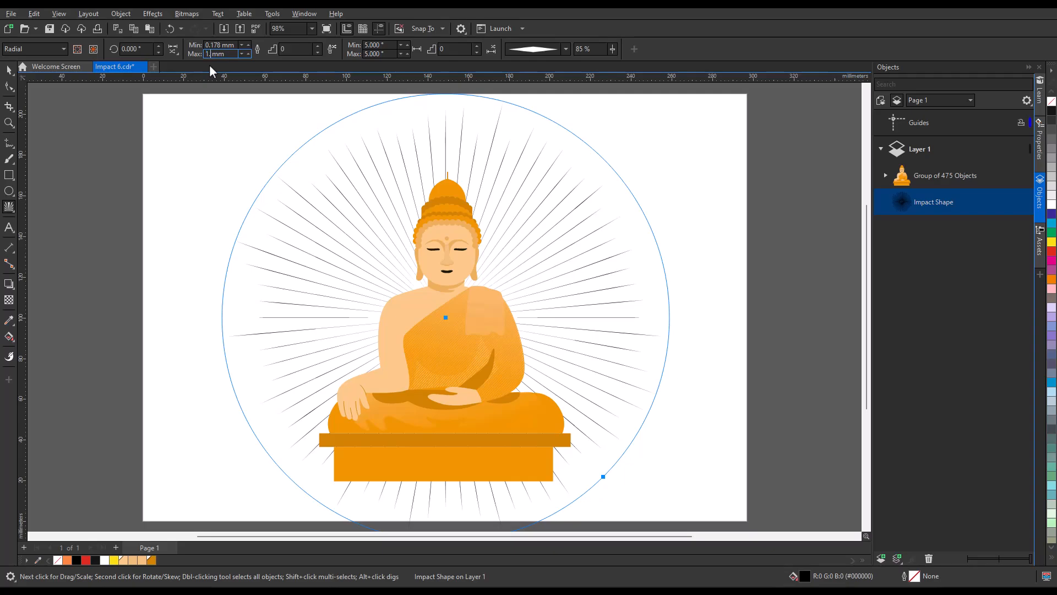
type("5")
key("Return")
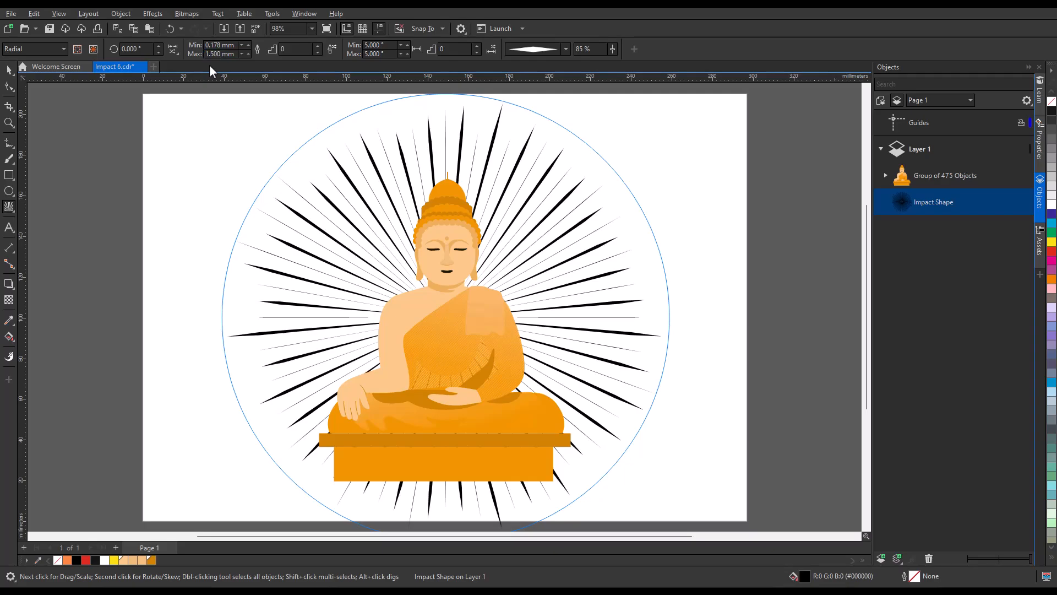
Step: Set the burst's width steps to 1
left_click(287, 50)
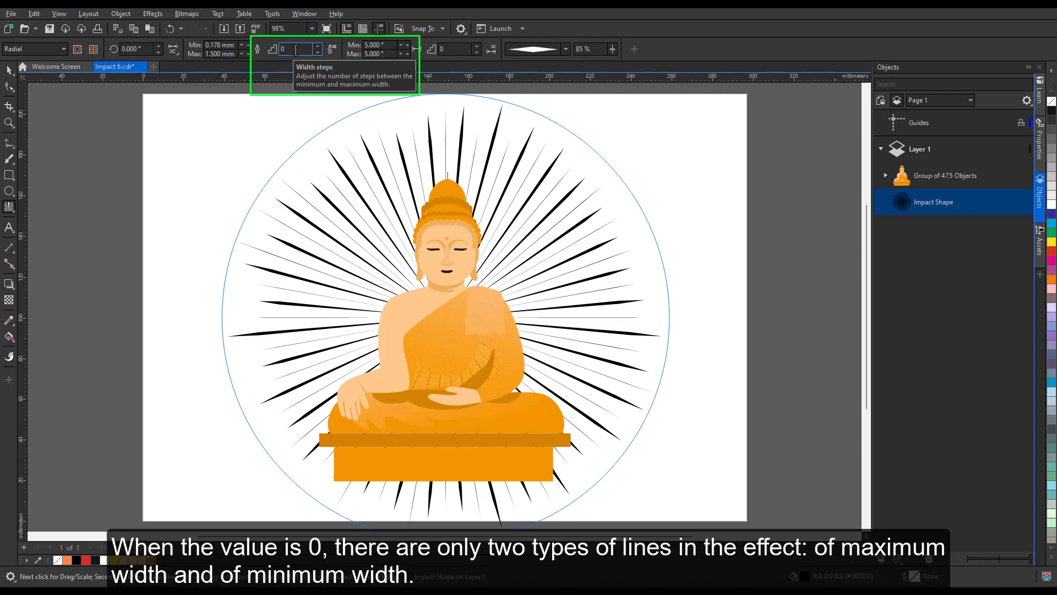
left_click(318, 46)
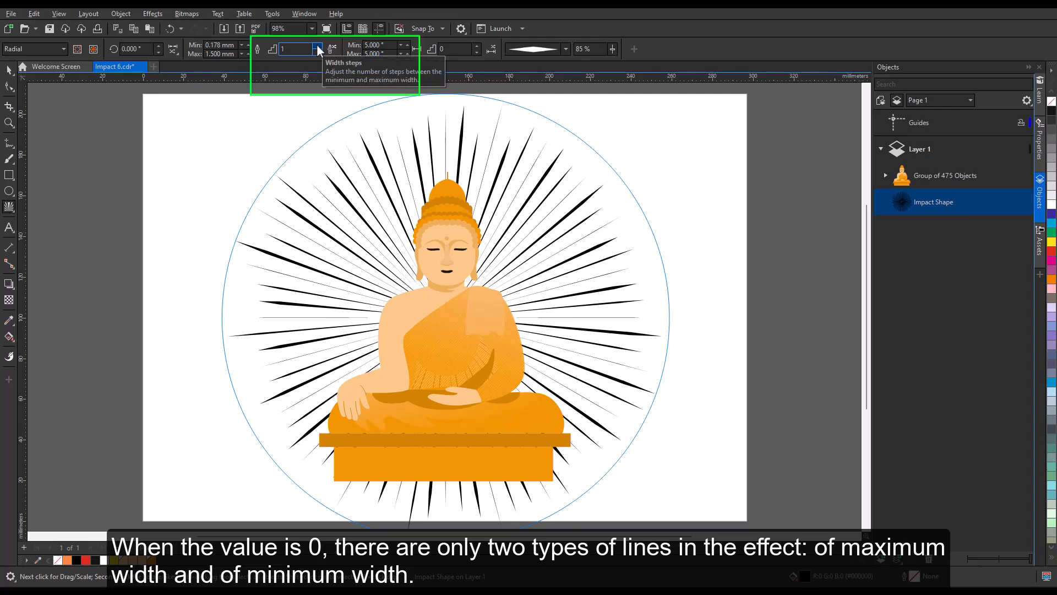
left_click(317, 47)
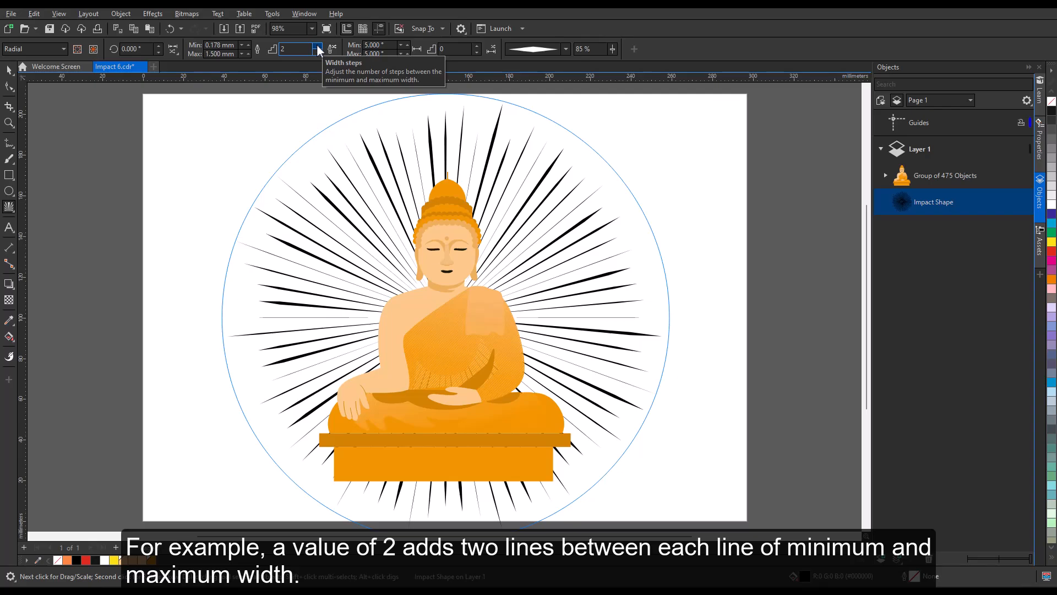
left_click(318, 53)
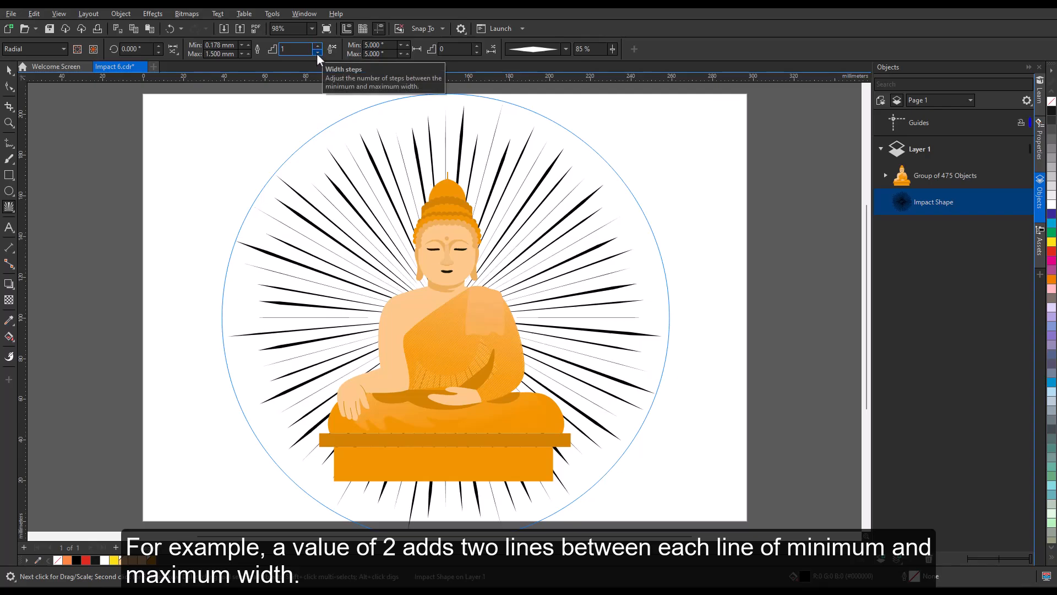
Step: Give the burst's rays an orange fill and orange outline
left_click(9, 70)
right_click(1051, 280)
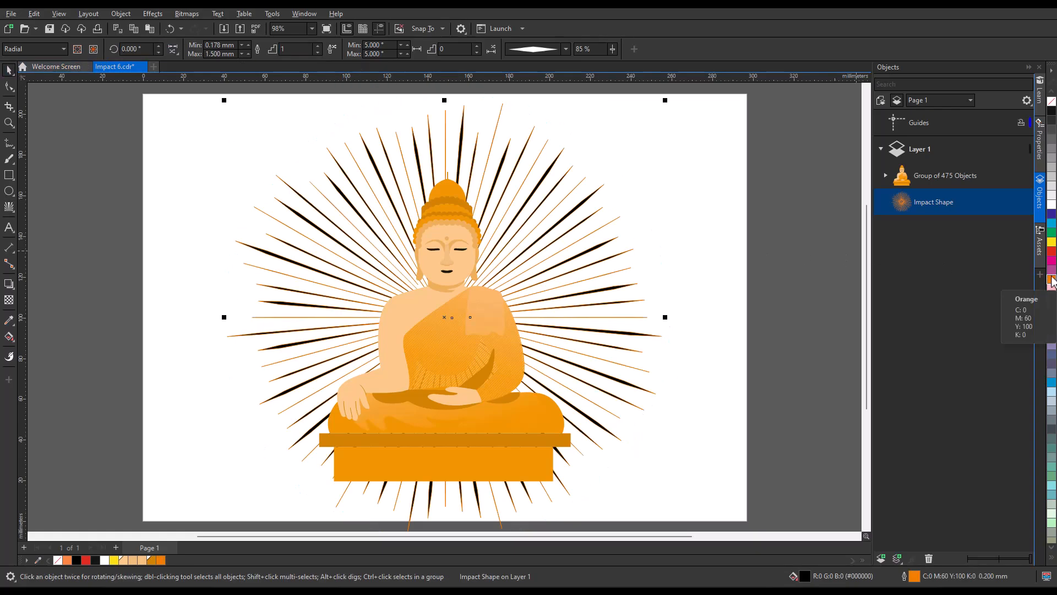
left_click(1052, 281)
left_click(794, 320)
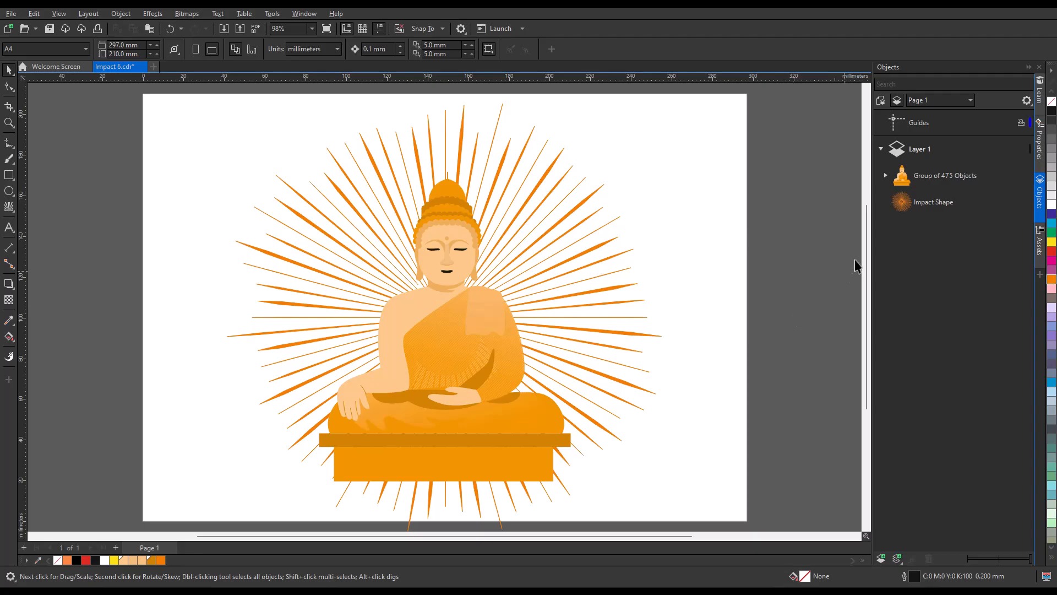
Step: Reselect the Impact Shape and turn on Randomize width order
left_click(919, 204)
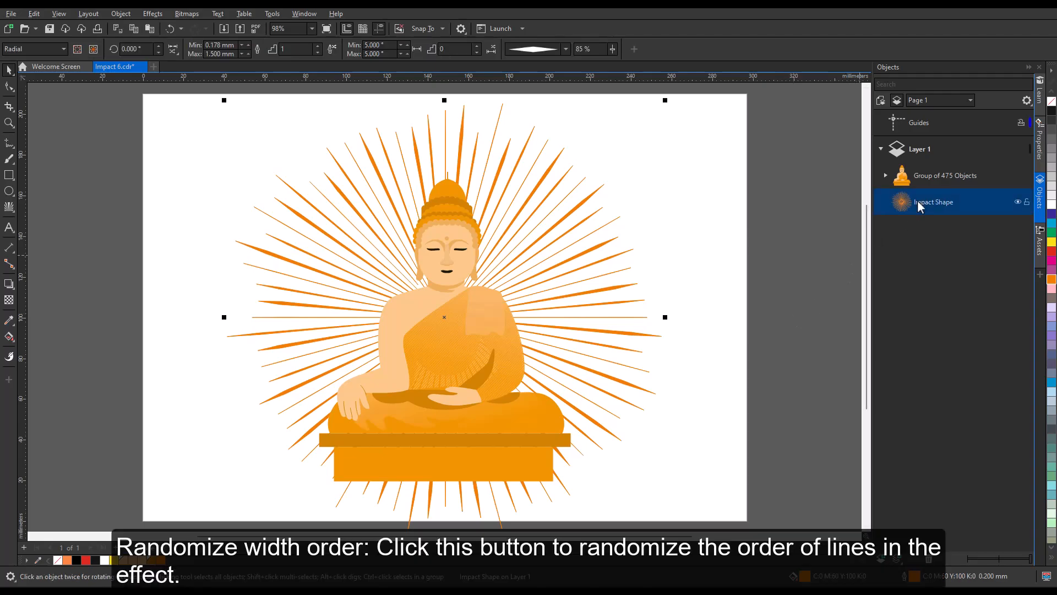
left_click(332, 49)
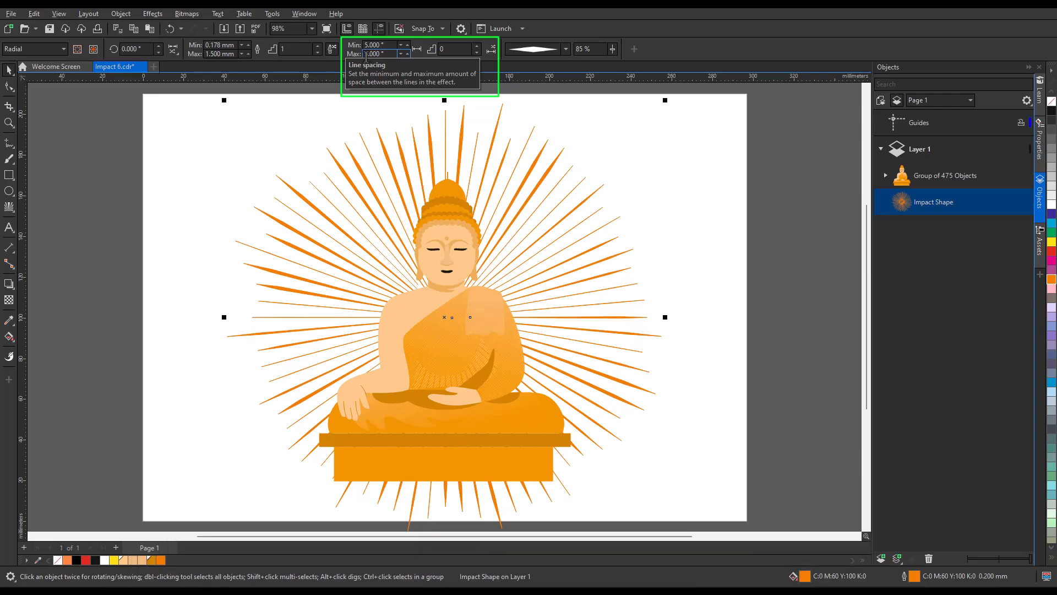
Step: Set maximum line spacing to 8°, spacing steps to 2, and randomize spacing order
left_click(366, 54)
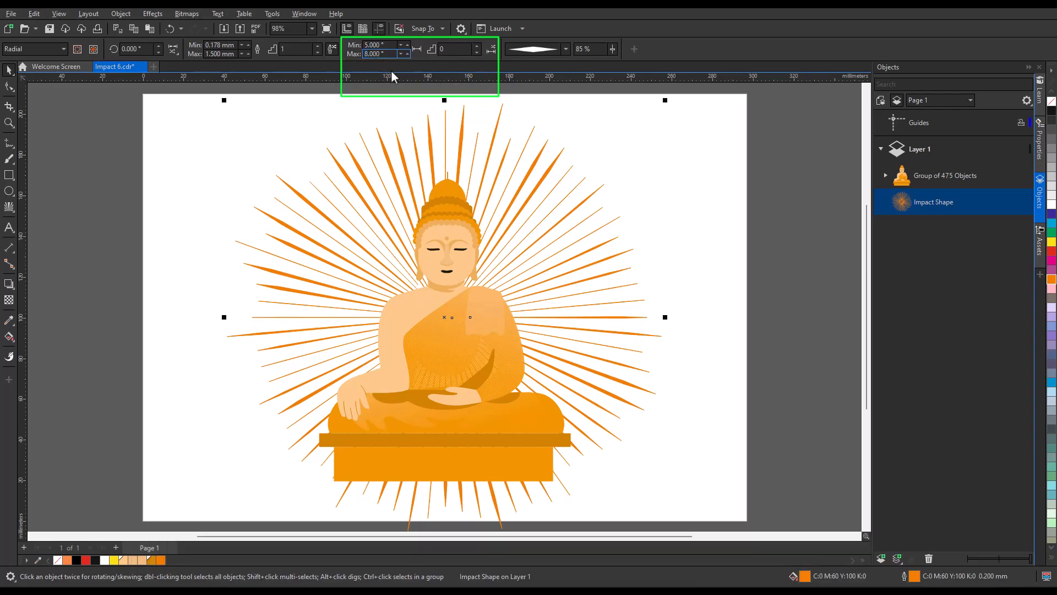
key("Return")
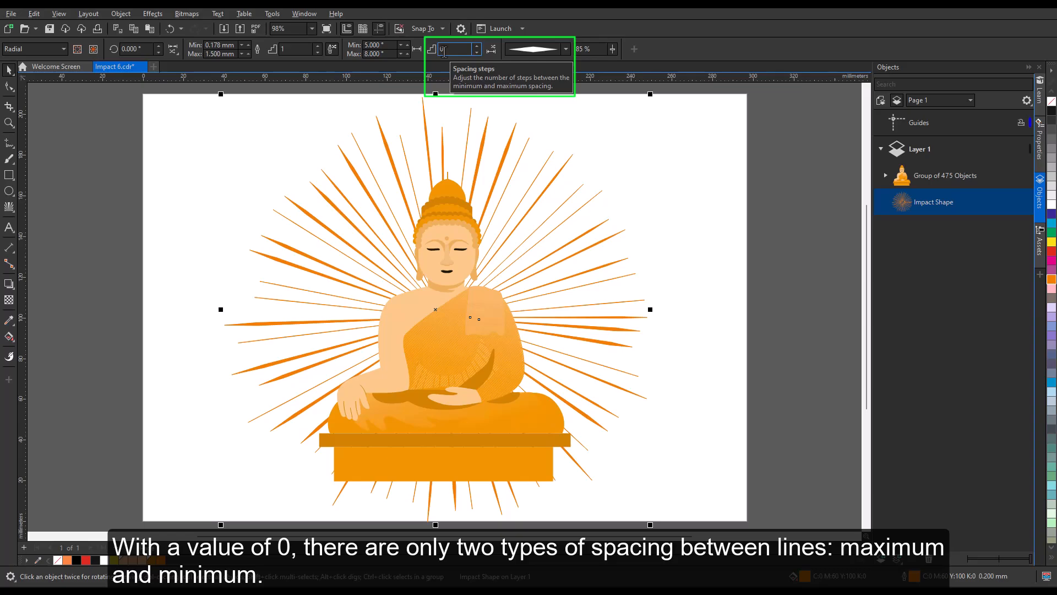
left_click(477, 47)
left_click(477, 46)
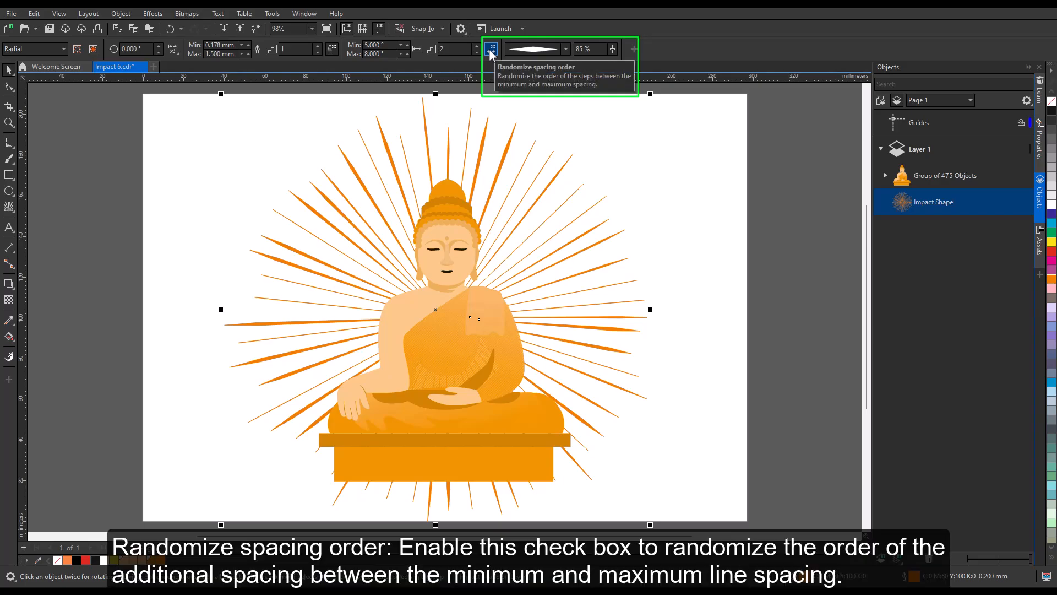
left_click(491, 52)
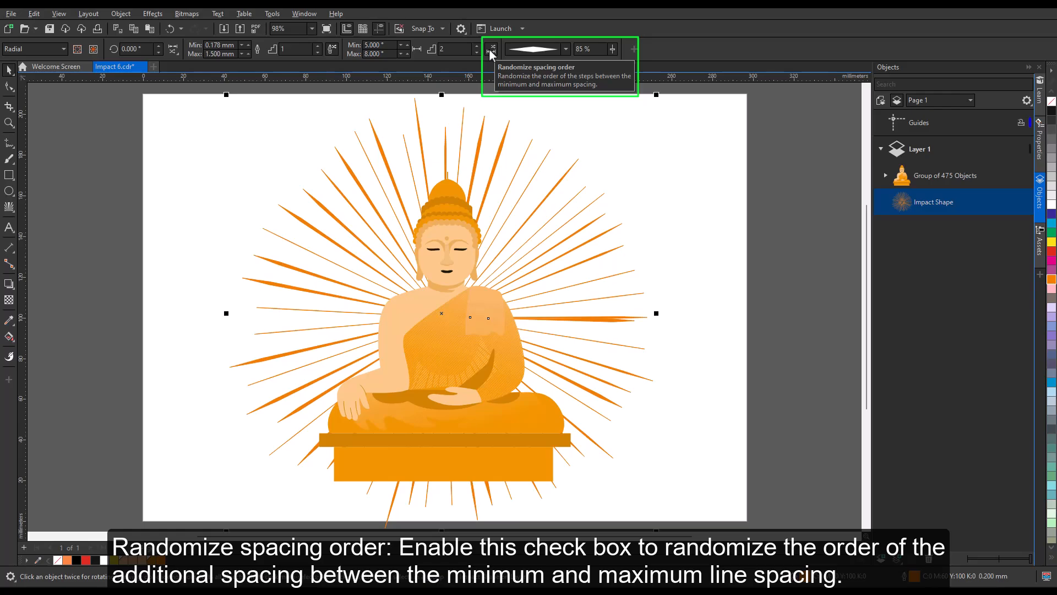
Step: Try uniform, elliptical and tapered line styles on the burst's rays
left_click(683, 205)
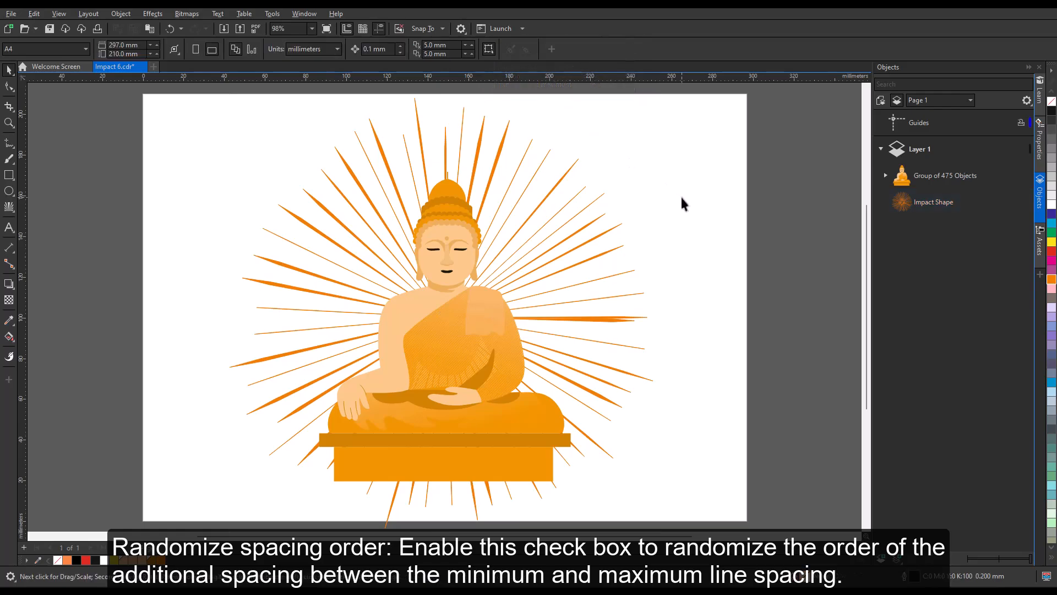
left_click(622, 317)
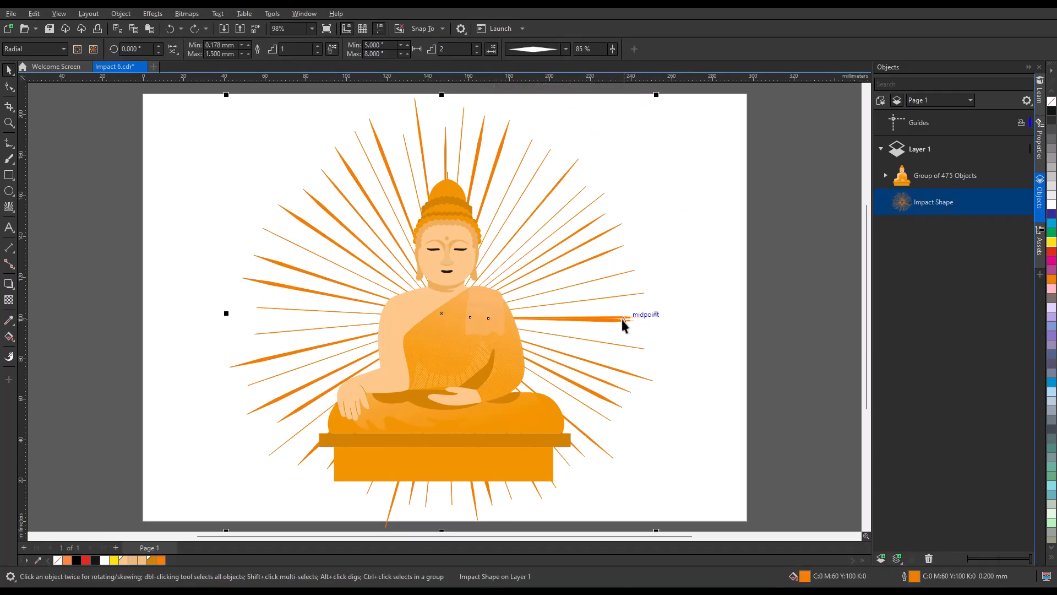
left_click(566, 49)
left_click(560, 70)
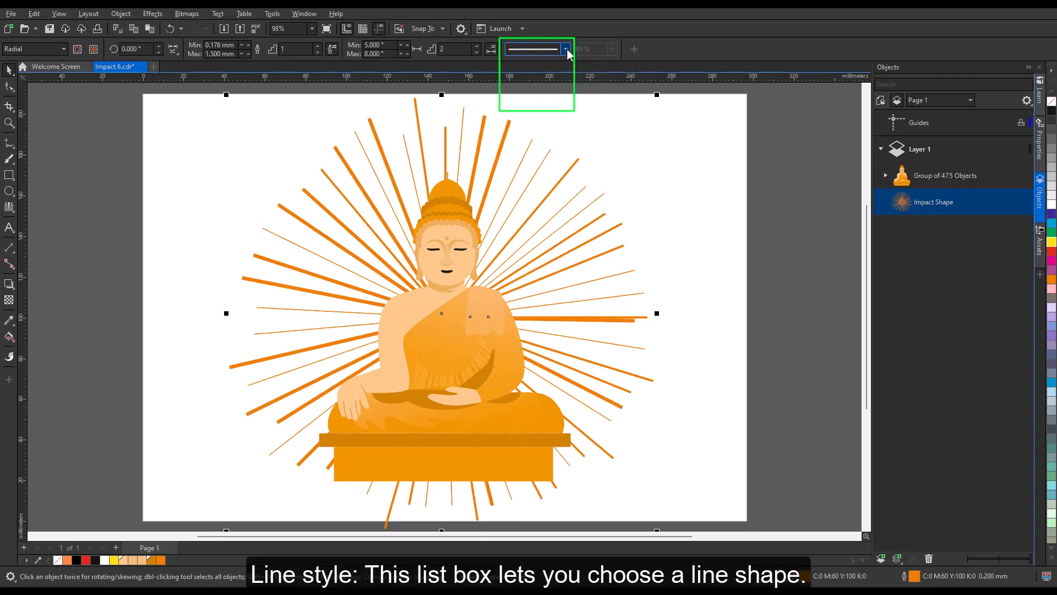
left_click(565, 49)
left_click(555, 89)
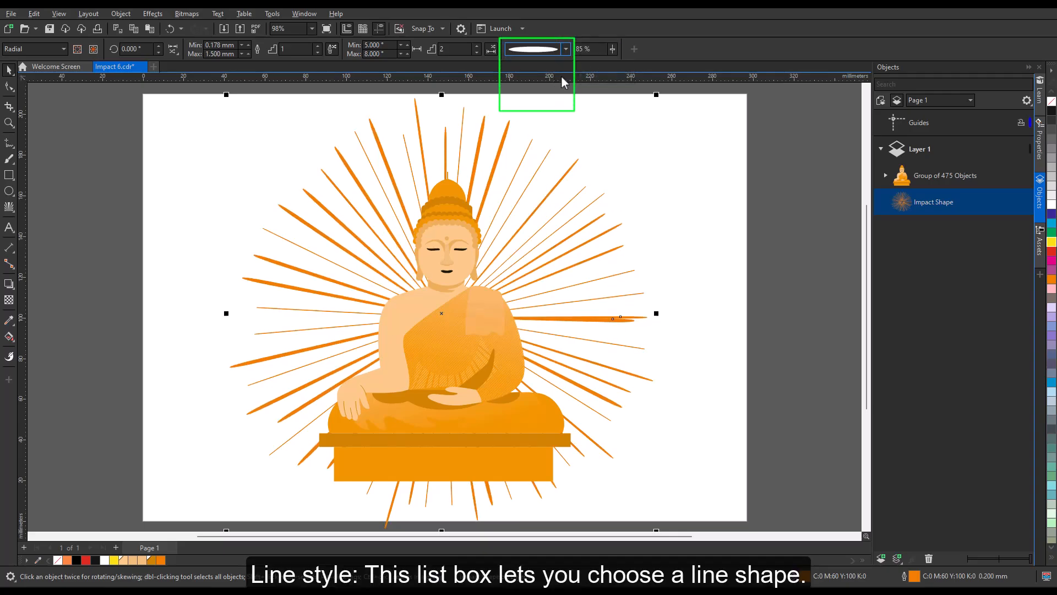
left_click(566, 49)
left_click(549, 105)
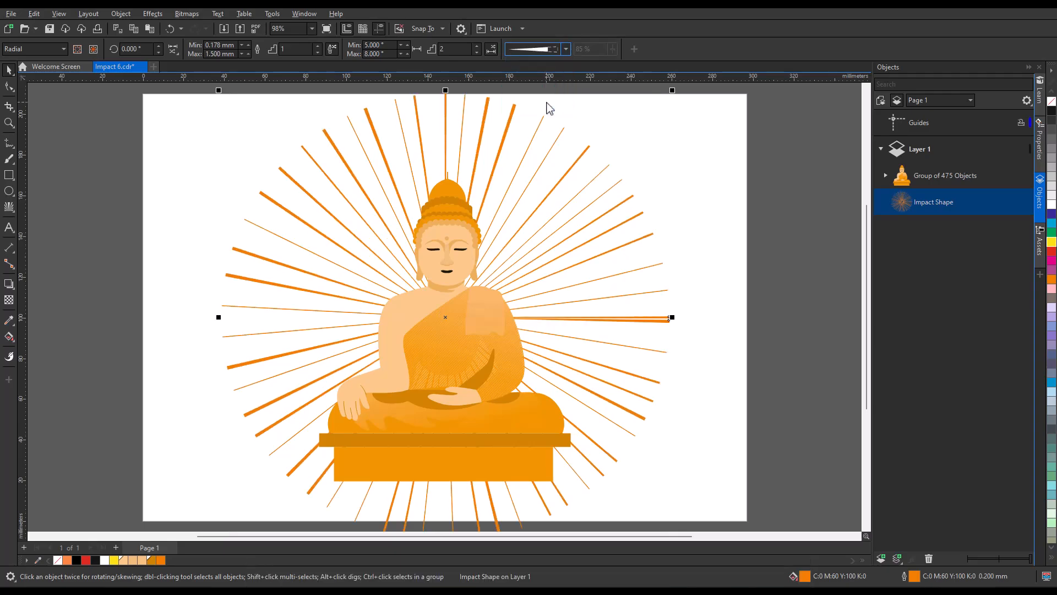
Step: Make the rays diamond-shaped with their widest point at 38%
left_click(565, 50)
left_click(559, 77)
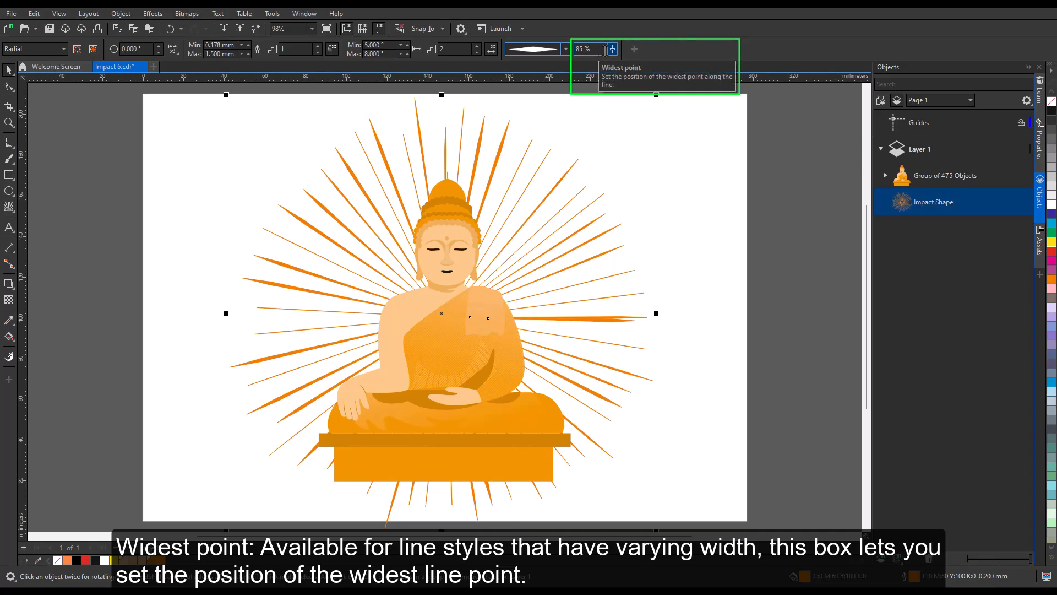
left_click_drag(613, 49, 650, 49)
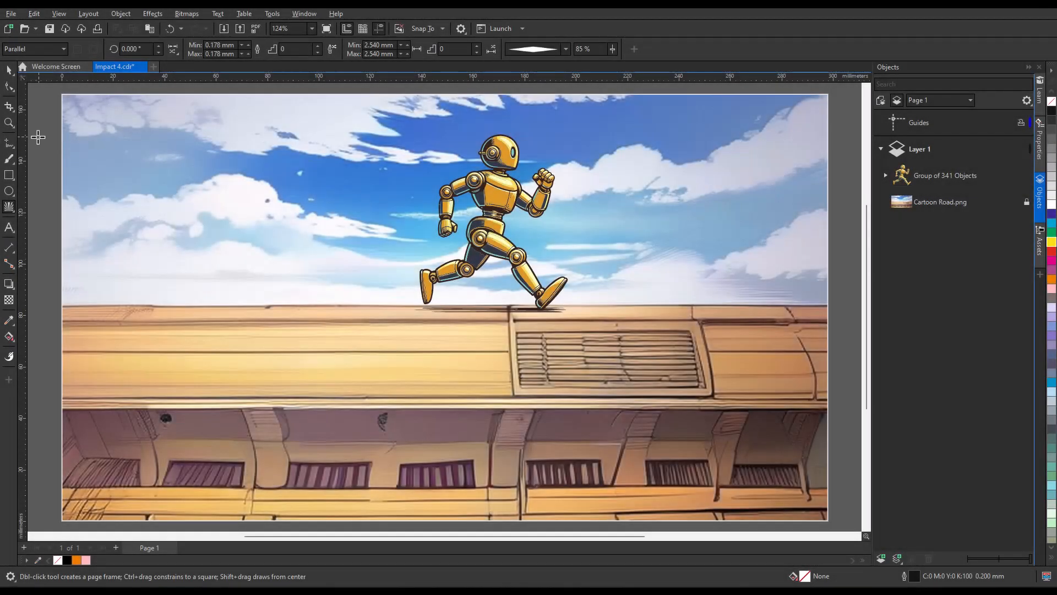
Step: Zoom in on the robot and add parallel horizontal speed lines behind it
left_click(9, 123)
left_click_drag(294, 120, 666, 334)
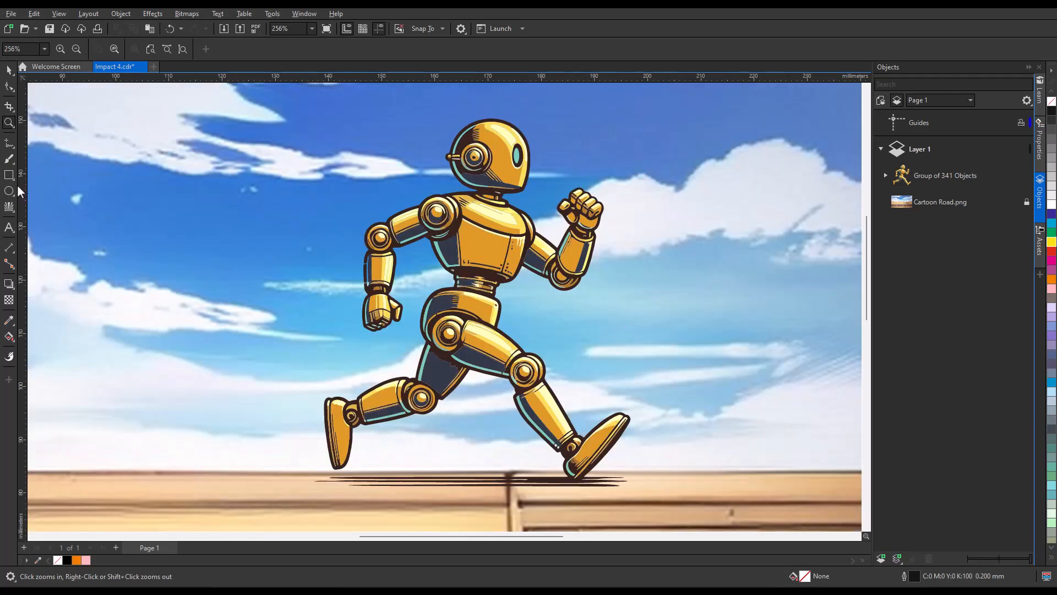
left_click(10, 207)
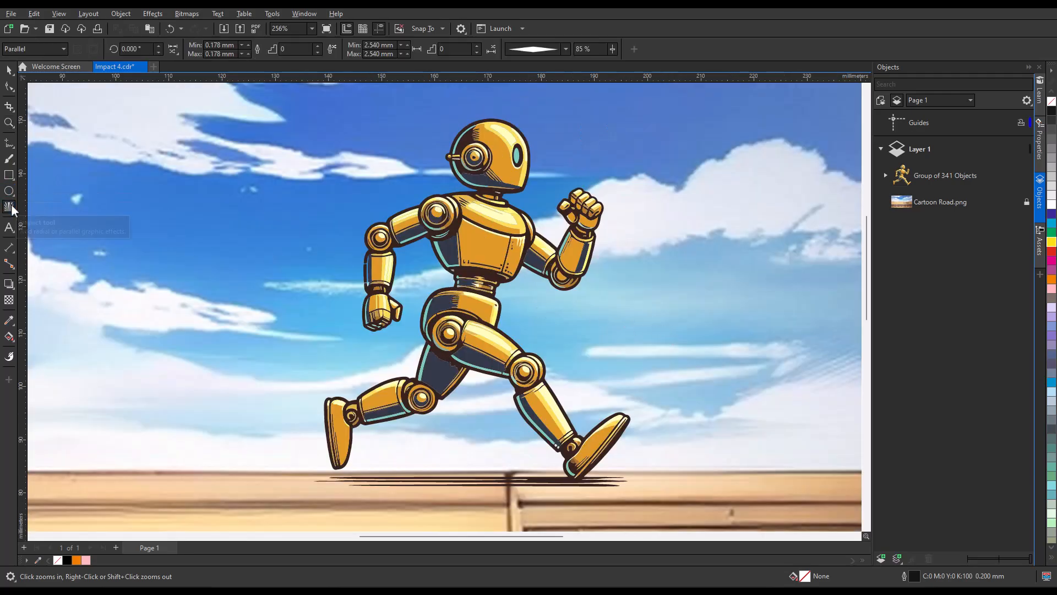
left_click_drag(196, 122, 477, 450)
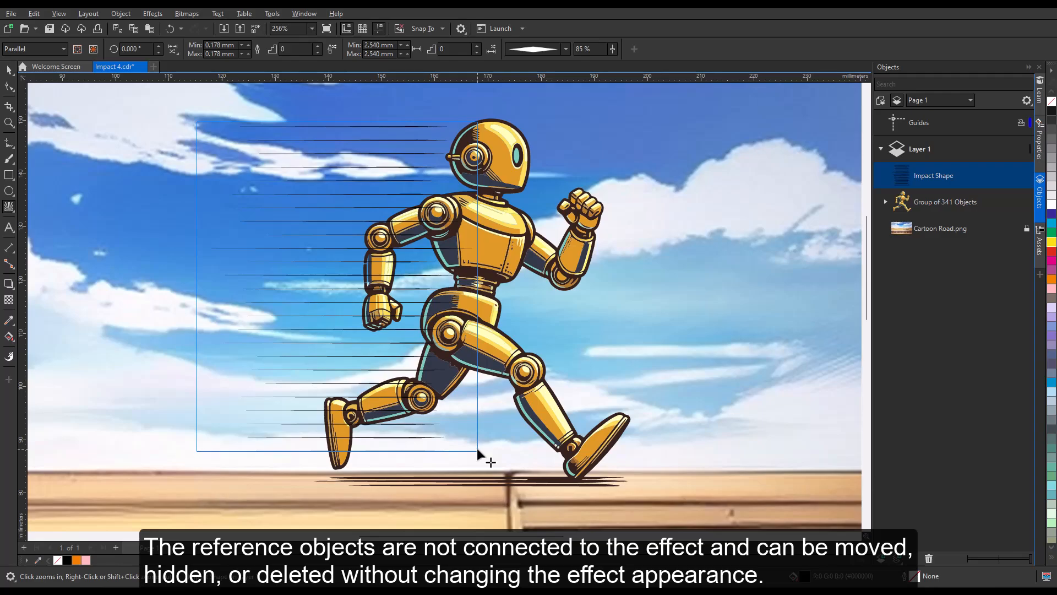
key("space")
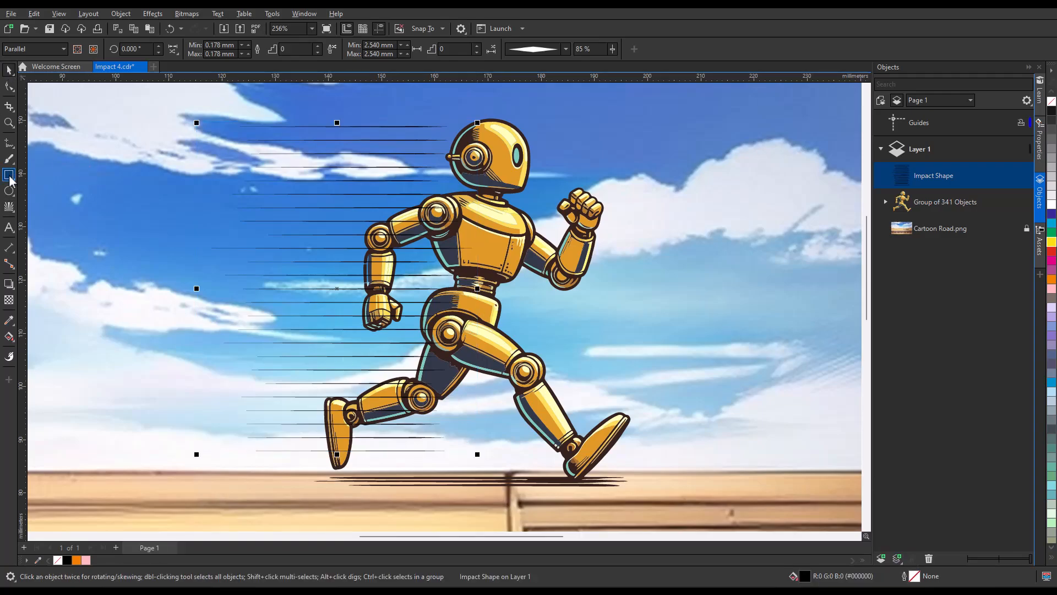
Step: Start a straight-segment outline from the lines' top left along the robot's head, back and arm
left_click(15, 149)
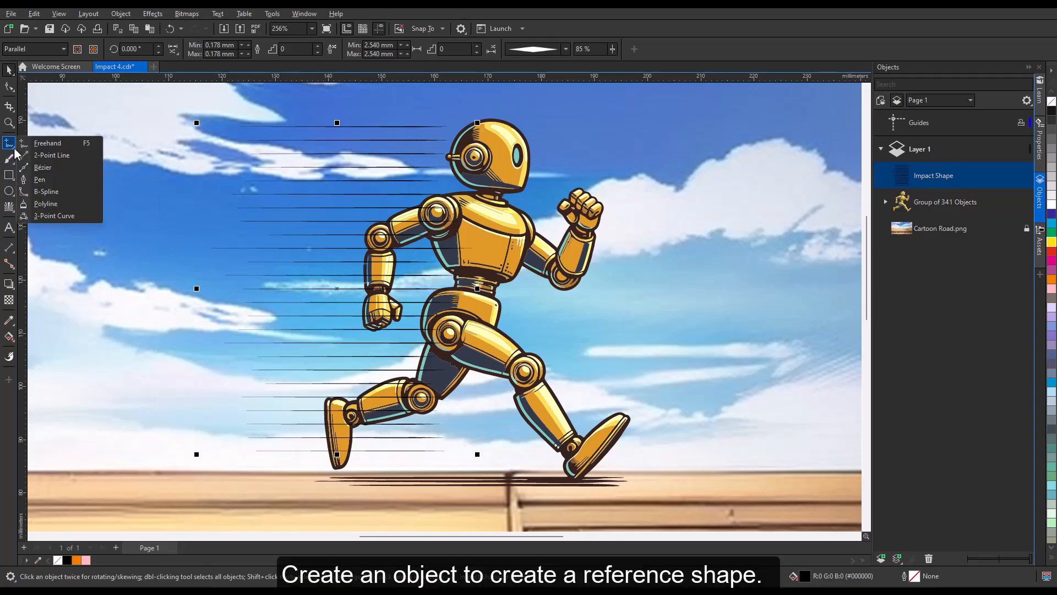
left_click(46, 203)
left_click(209, 123)
left_click(450, 127)
left_click(433, 184)
left_click(355, 226)
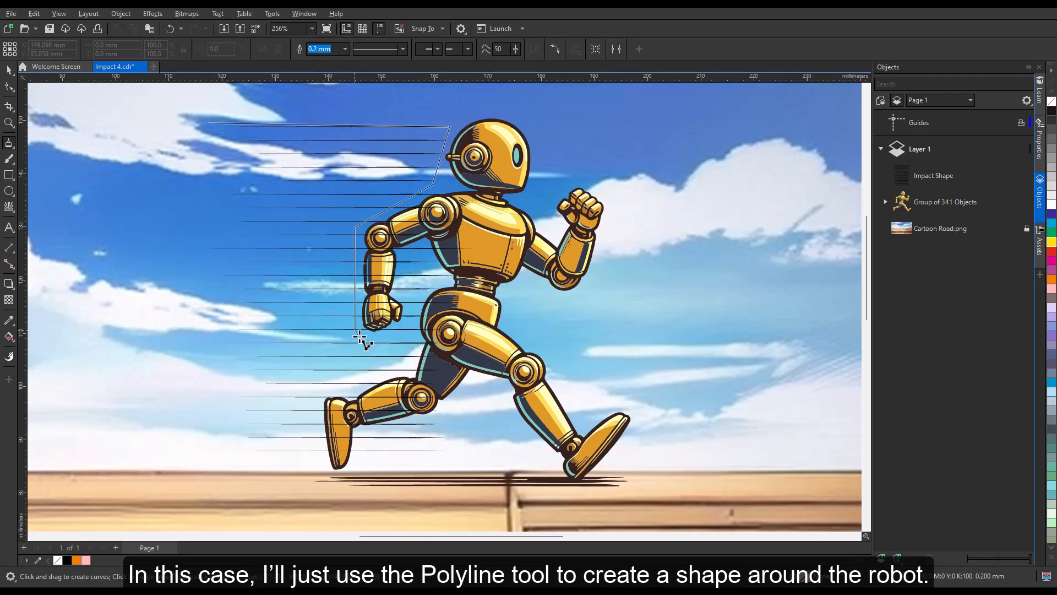
left_click(355, 329)
Step: Trace the outline down the robot's hip and leg, close it, and select the speed-line effect
left_click(404, 353)
left_click(314, 393)
left_click(313, 458)
left_click(190, 457)
left_click(209, 123)
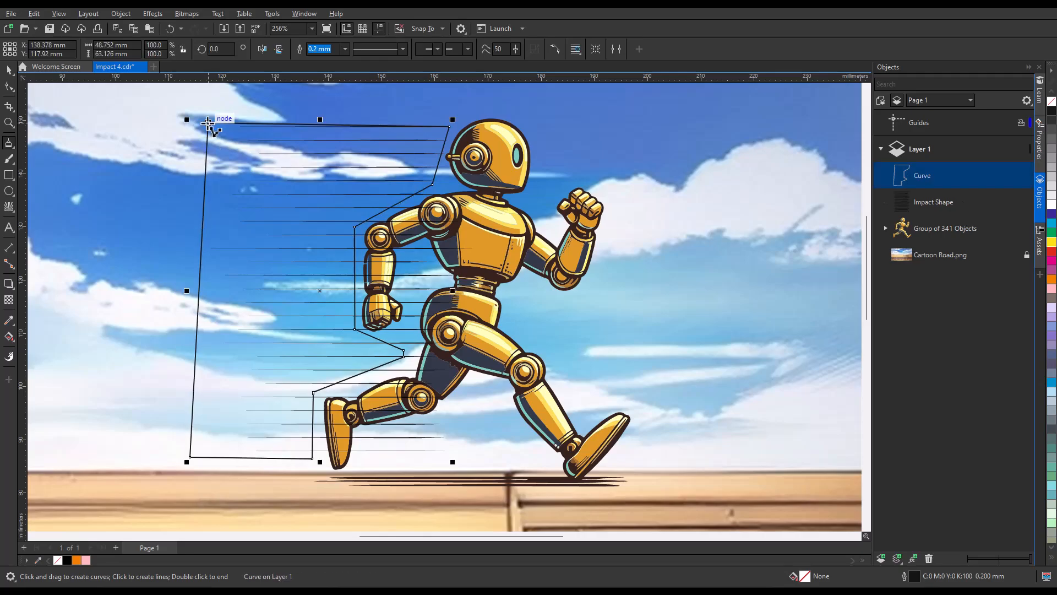
left_click(9, 73)
left_click(922, 201)
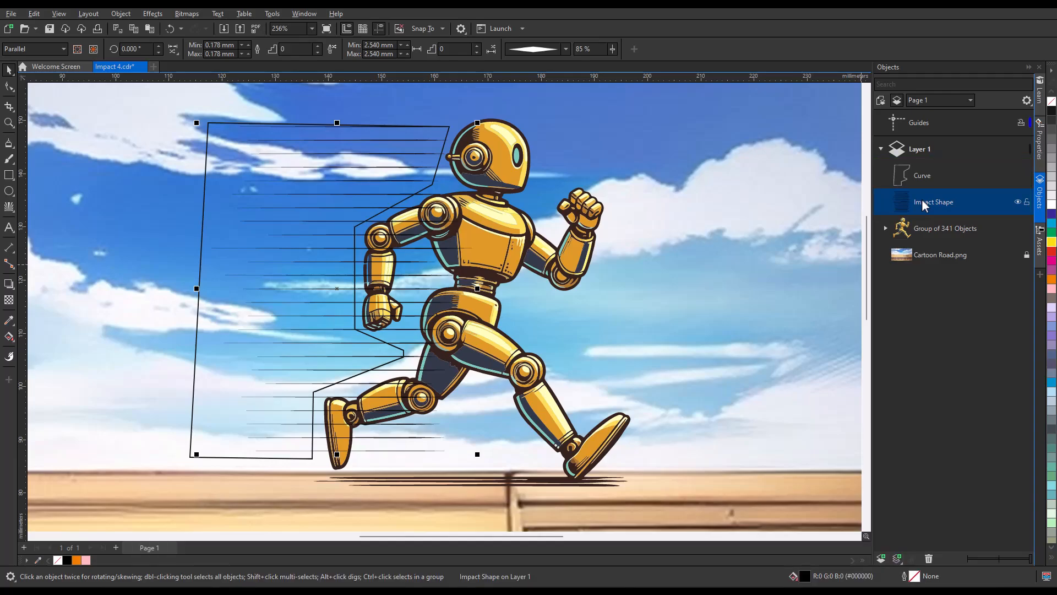
Step: Use the drawn outline as both inner and outer boundary so the speed lines stay inside it
left_click(93, 49)
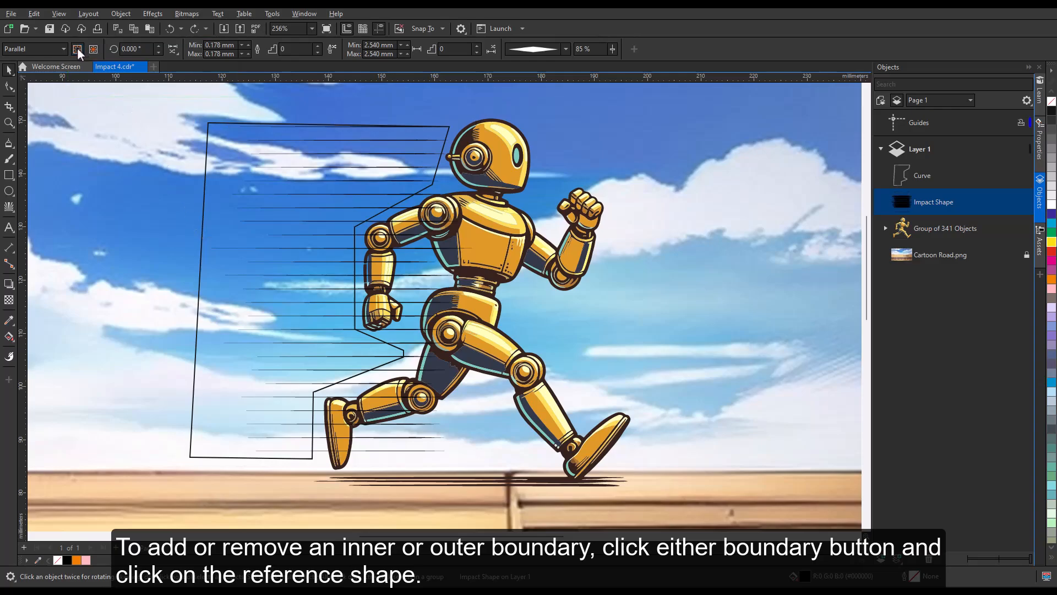
left_click(77, 50)
left_click(197, 357)
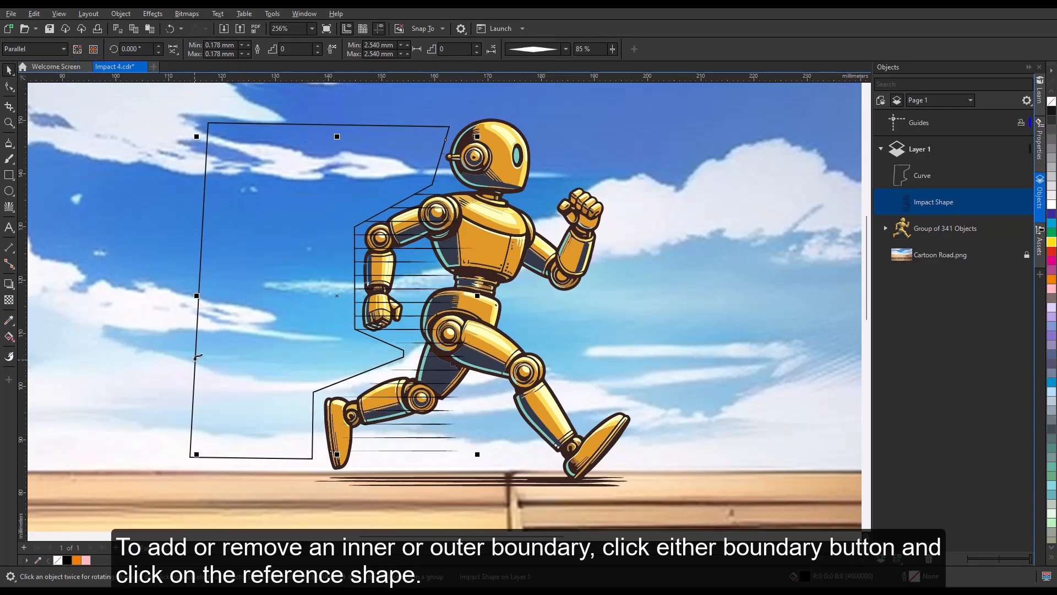
left_click(93, 48)
left_click(197, 336)
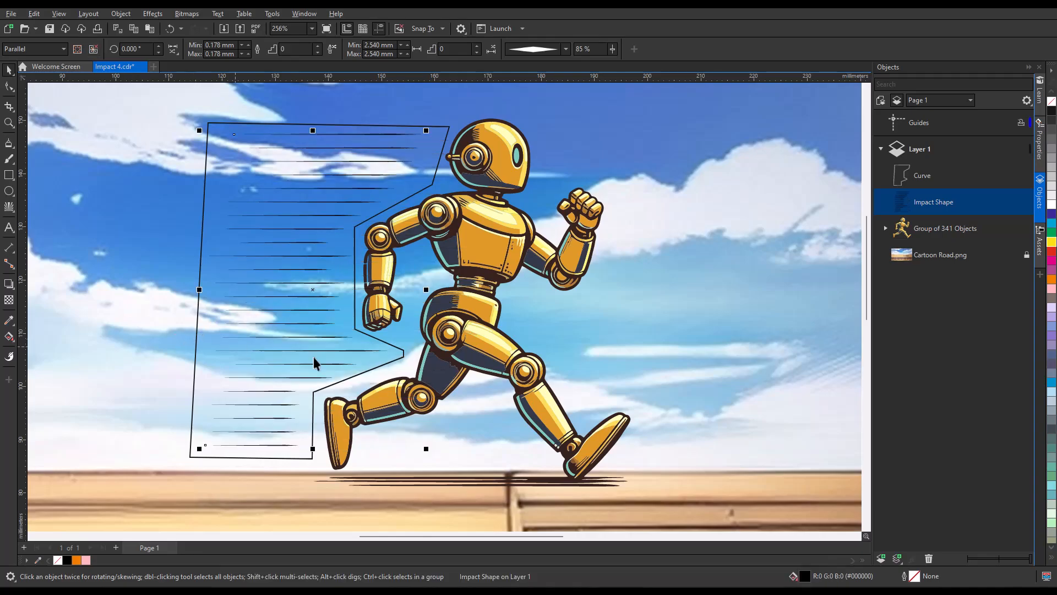
Step: Delete the reference outline curve in Objects and reselect the speed-line effect
left_click(927, 184)
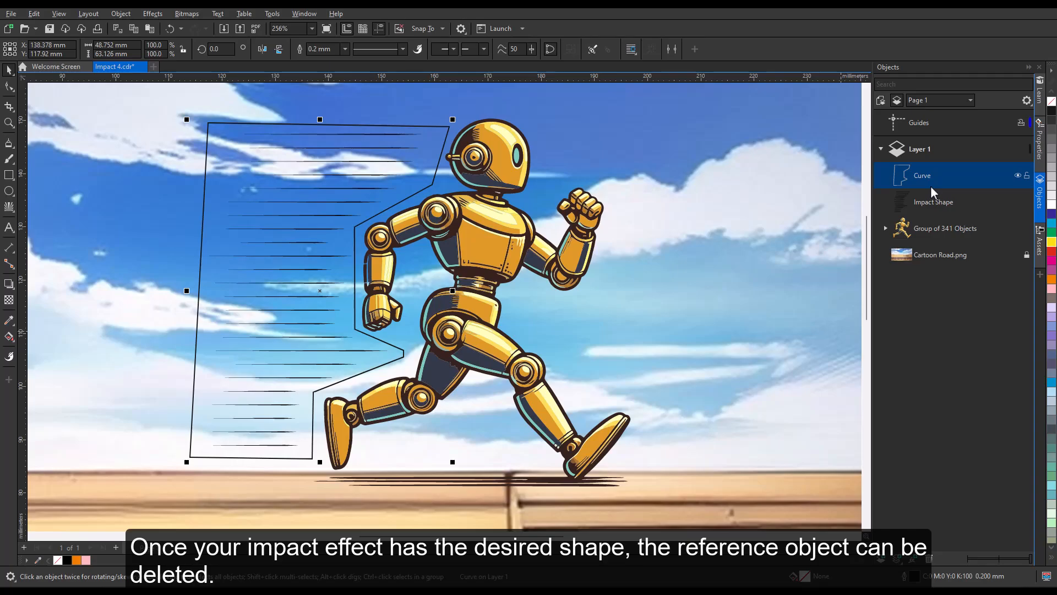
right_click(932, 191)
left_click(965, 249)
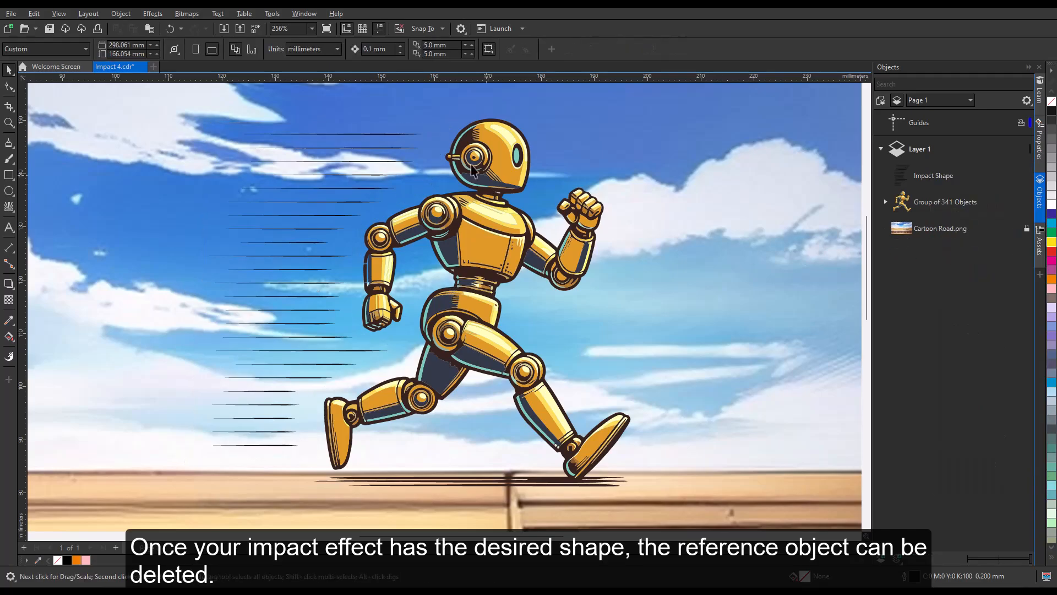
left_click(408, 147)
Step: Set the speed lines' maximum width to 1 mm and give them a flat-ended wedge shape
left_click(220, 45)
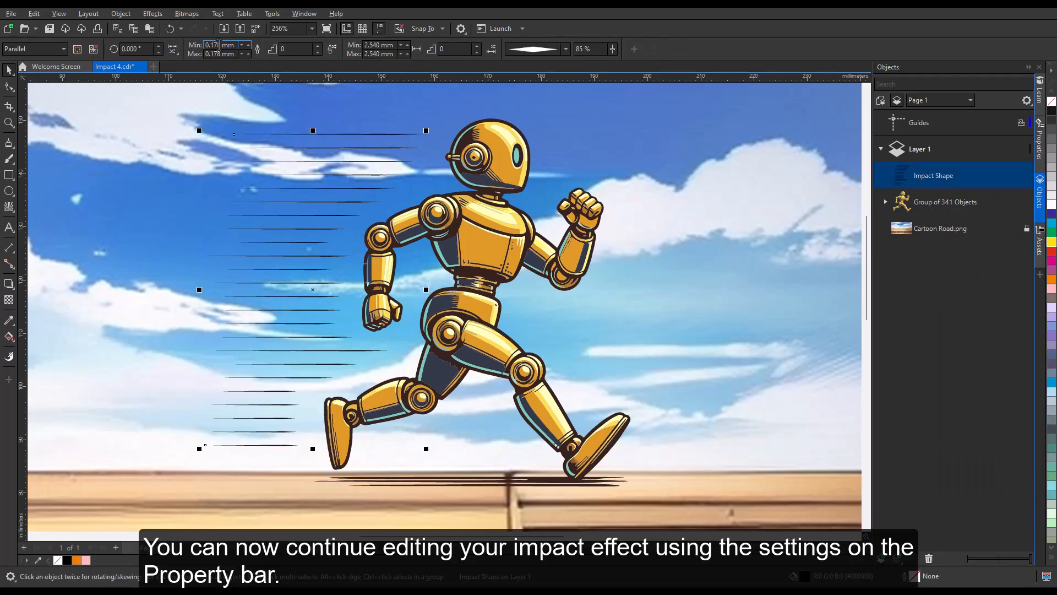
left_click_drag(220, 54, 204, 55)
type("1")
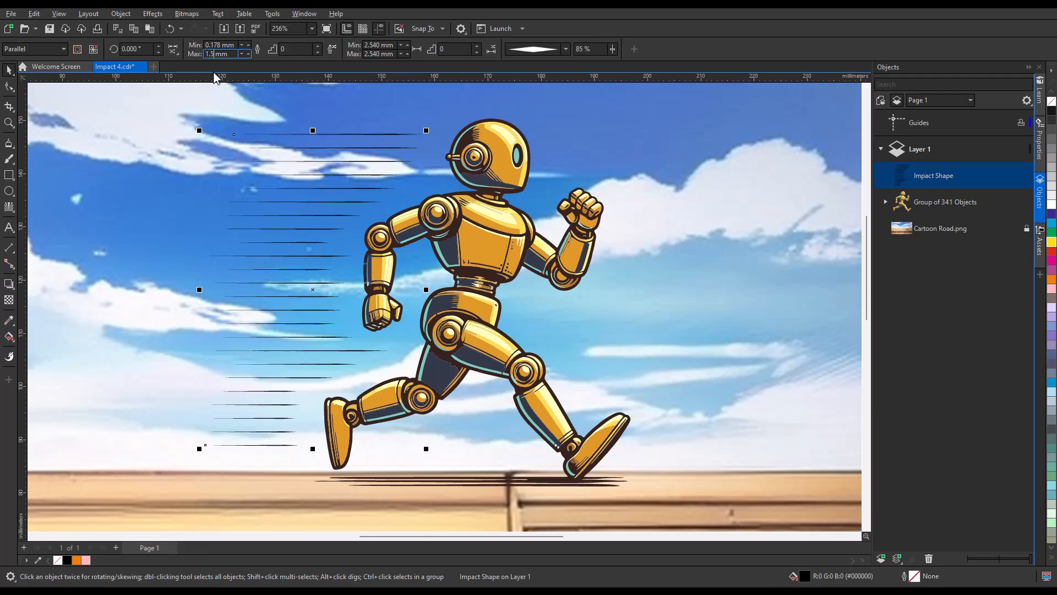
key("Return")
left_click(567, 51)
left_click(554, 102)
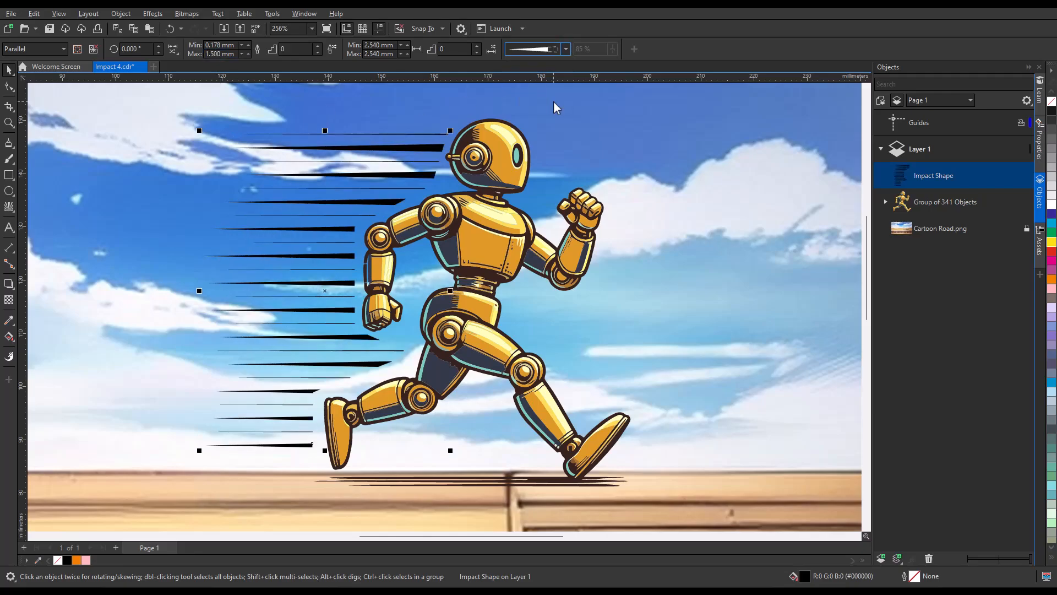
Step: Colour the speed lines dark blue
left_click(1052, 222)
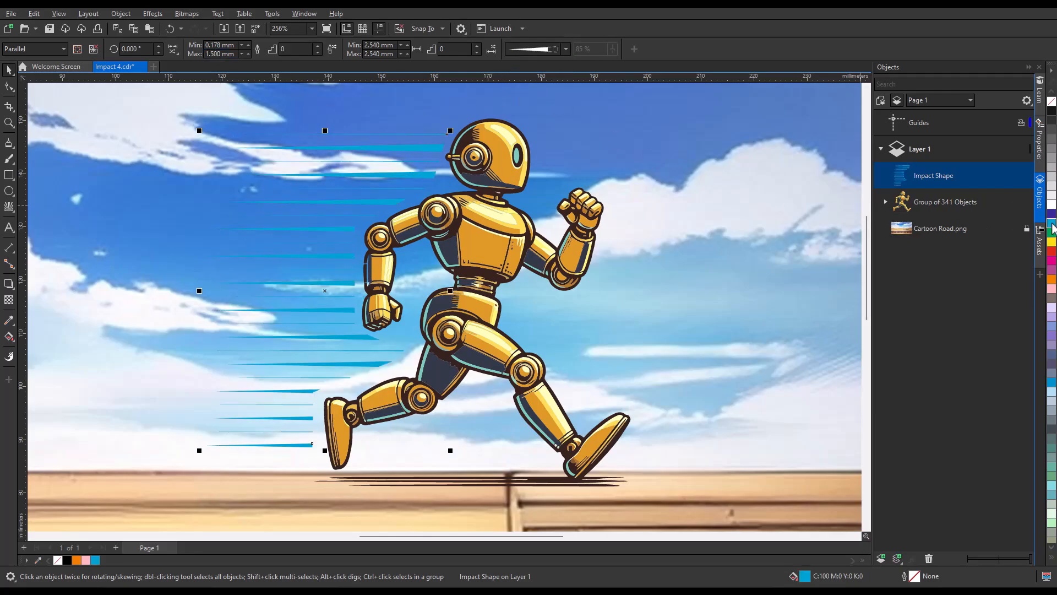
left_click(1052, 213)
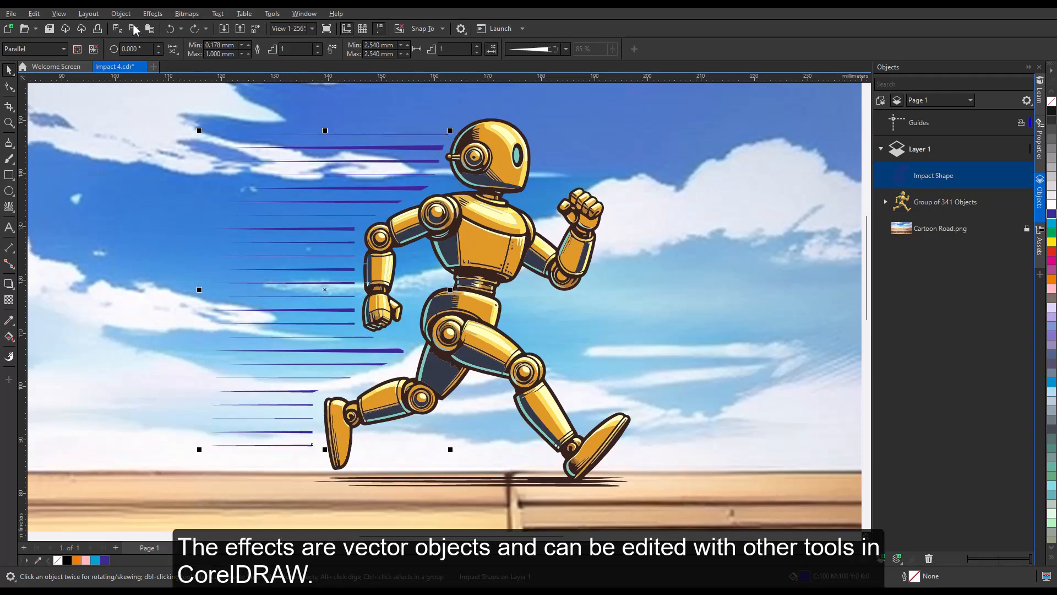
left_click(119, 14)
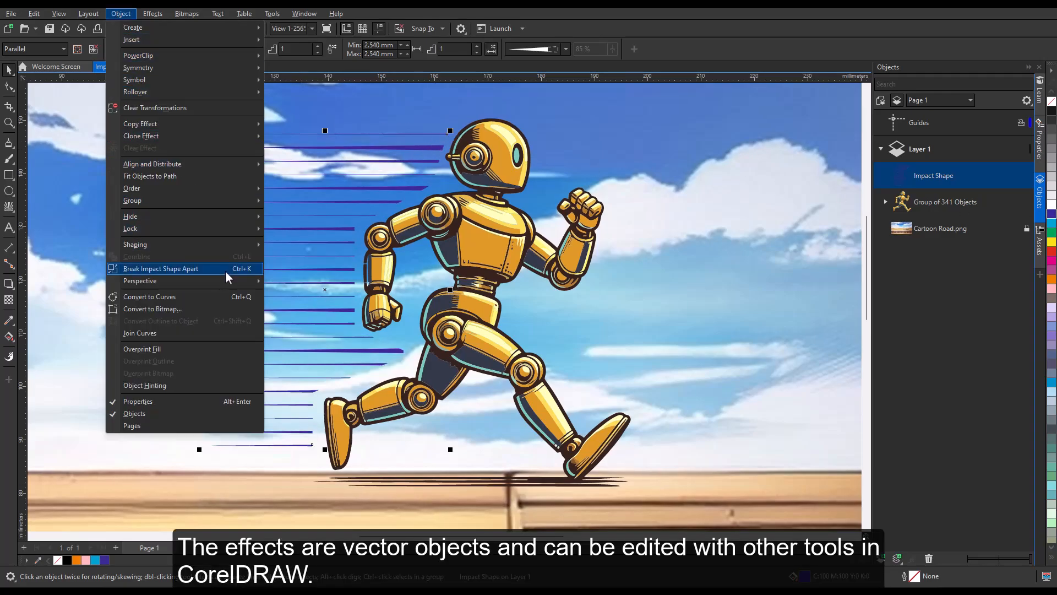
Step: Break the Impact speed lines apart and ungroup them into separate curves
left_click(226, 269)
left_click(121, 14)
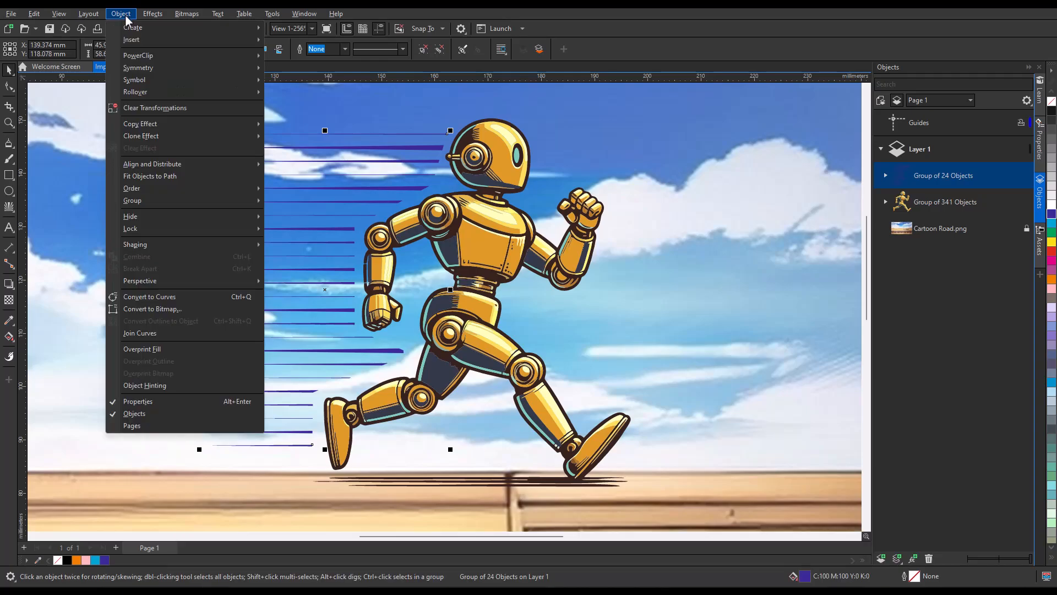
left_click(186, 297)
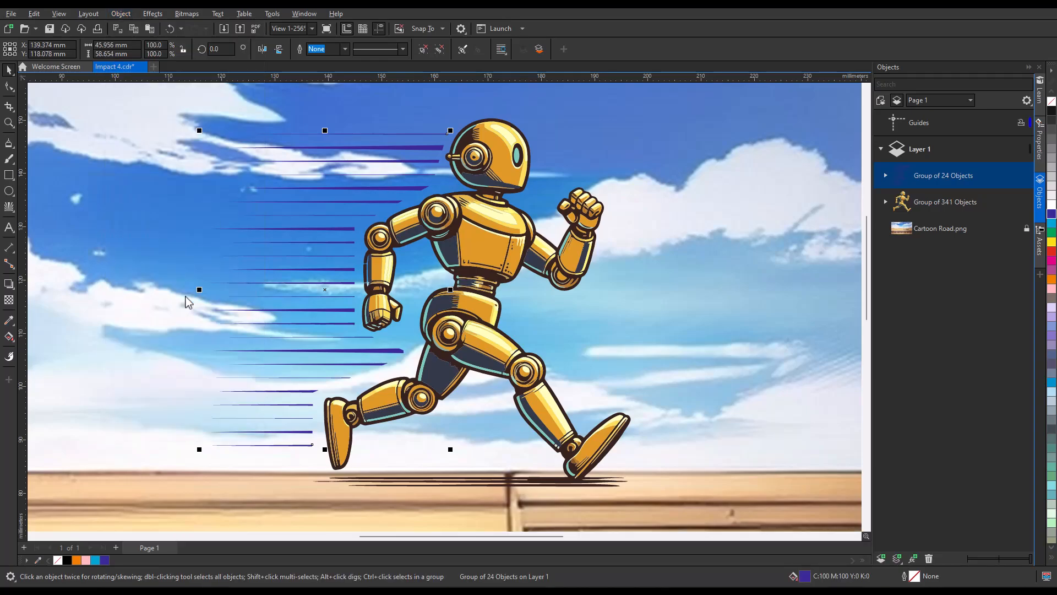
left_click(114, 208)
left_click(10, 88)
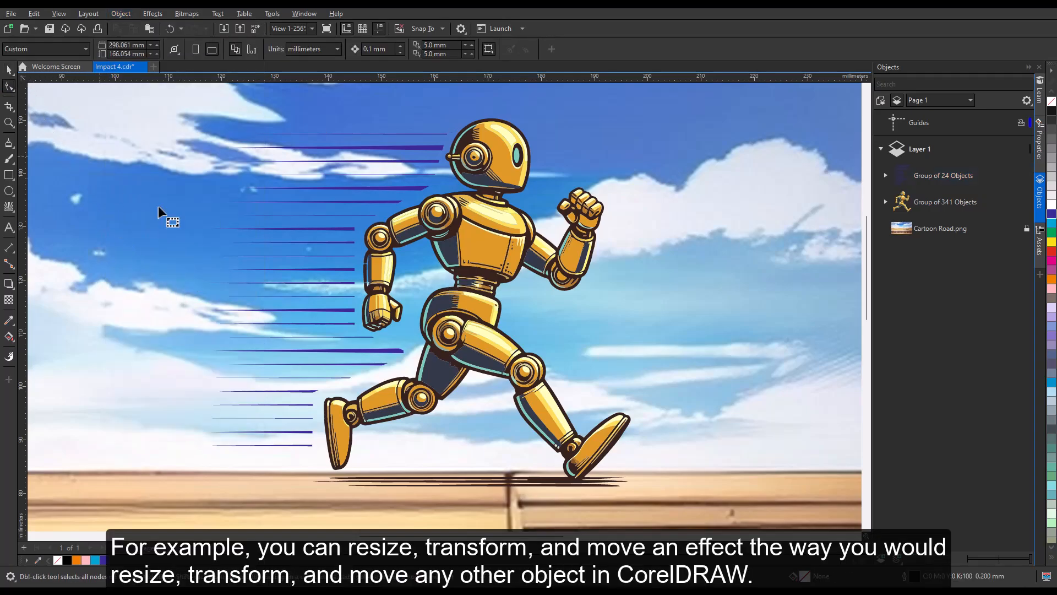
left_click(389, 350)
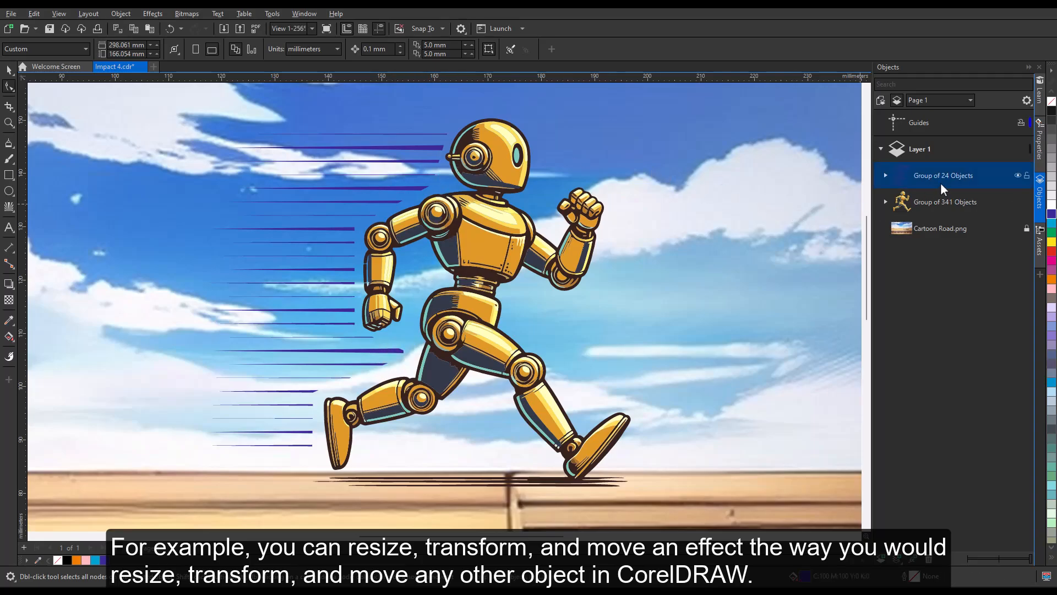
right_click(913, 176)
left_click(918, 225)
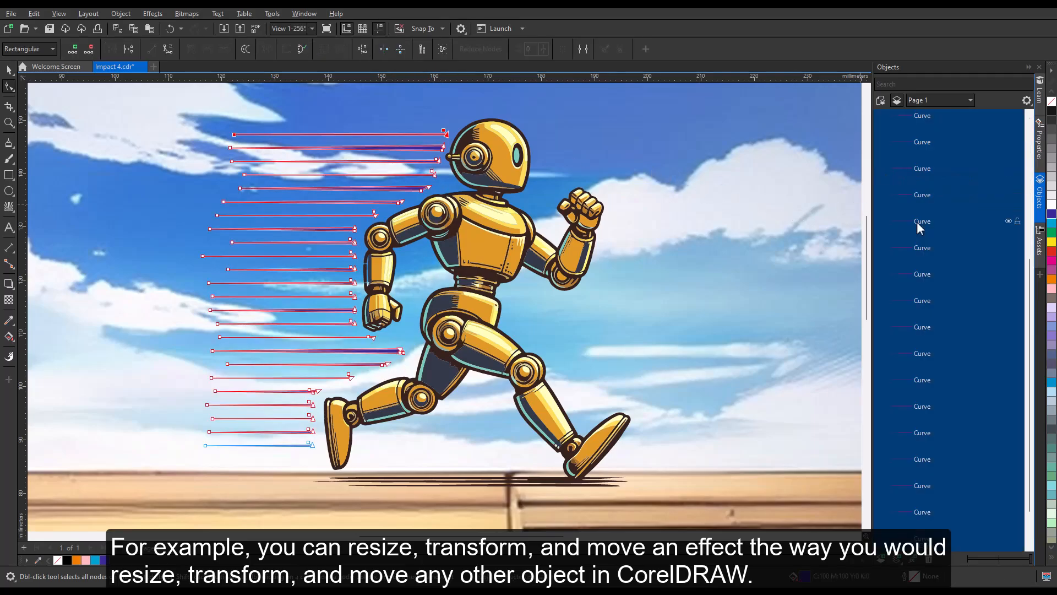
Step: Drag the end nodes of four speed lines further to the left to lengthen them
left_click(9, 69)
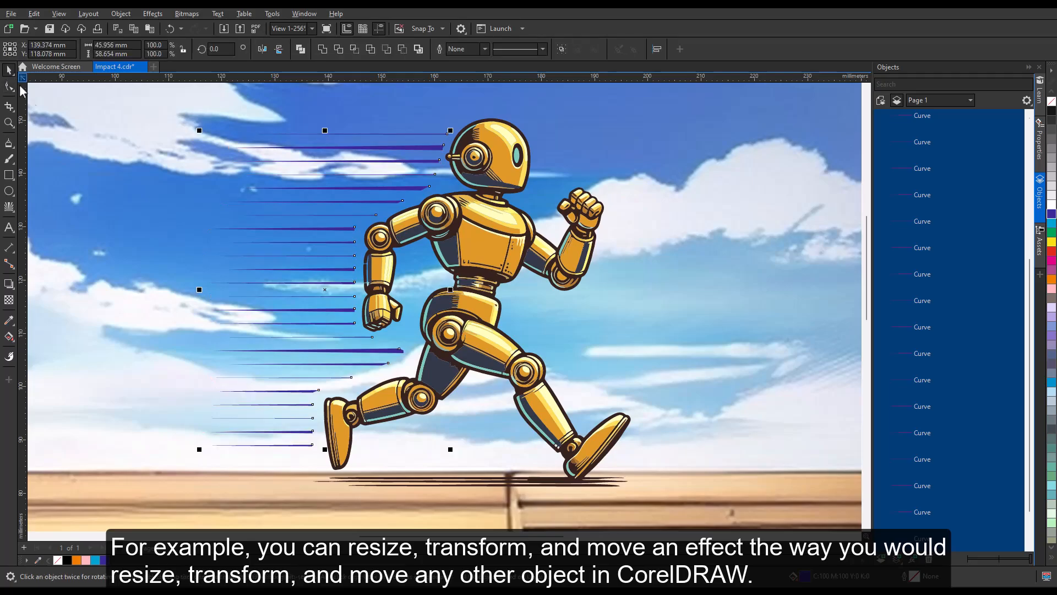
left_click(9, 86)
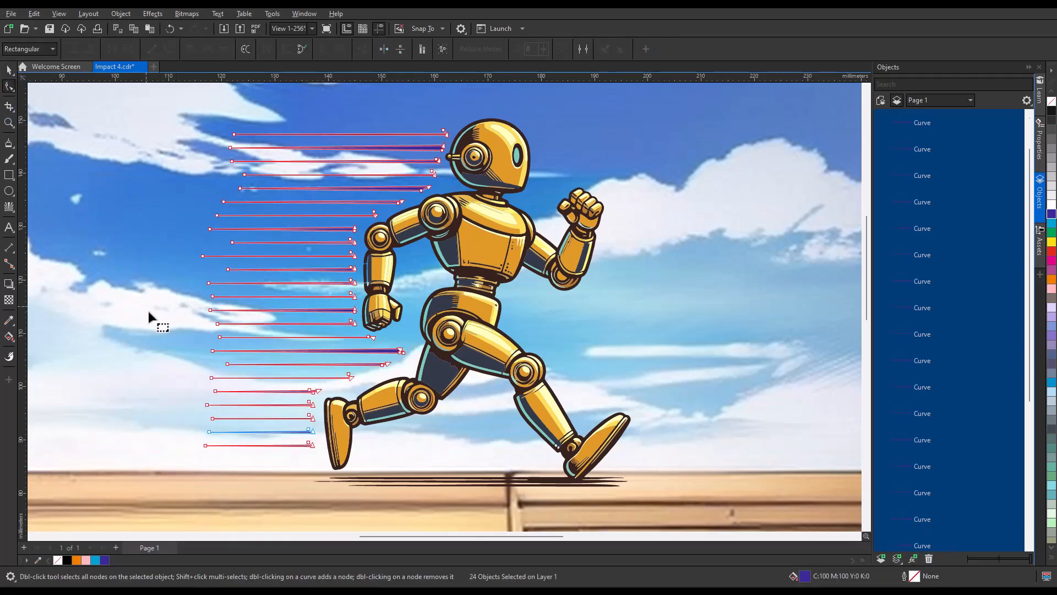
left_click_drag(214, 351, 108, 349)
left_click_drag(223, 202, 78, 204)
left_click_drag(203, 256, 114, 257)
left_click_drag(207, 405, 114, 408)
Step: Select all the speed-line curves and colour them yellow
left_click(10, 71)
left_click(730, 271)
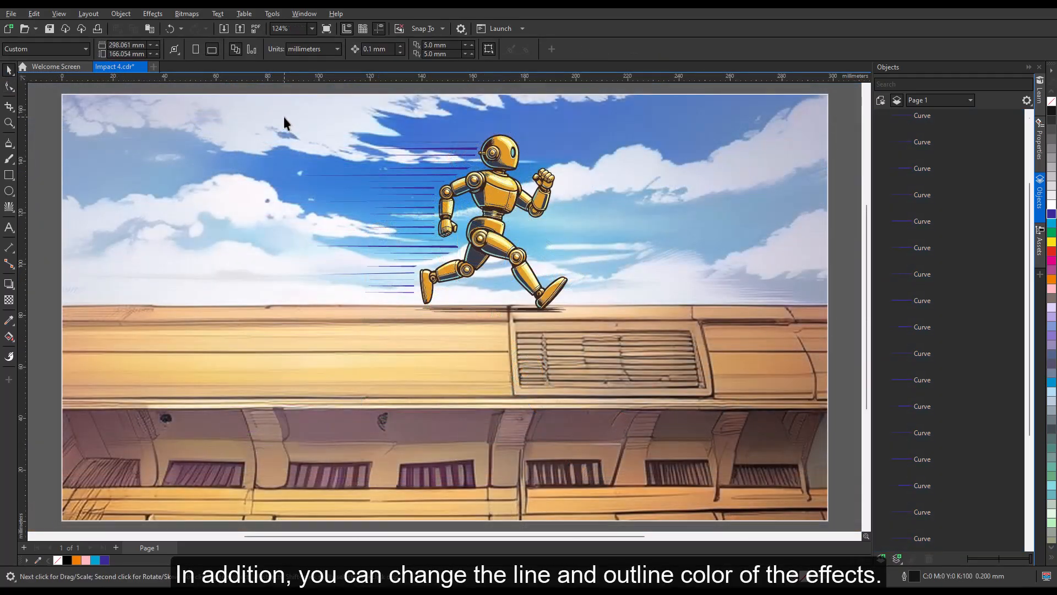
left_click_drag(284, 117, 411, 296)
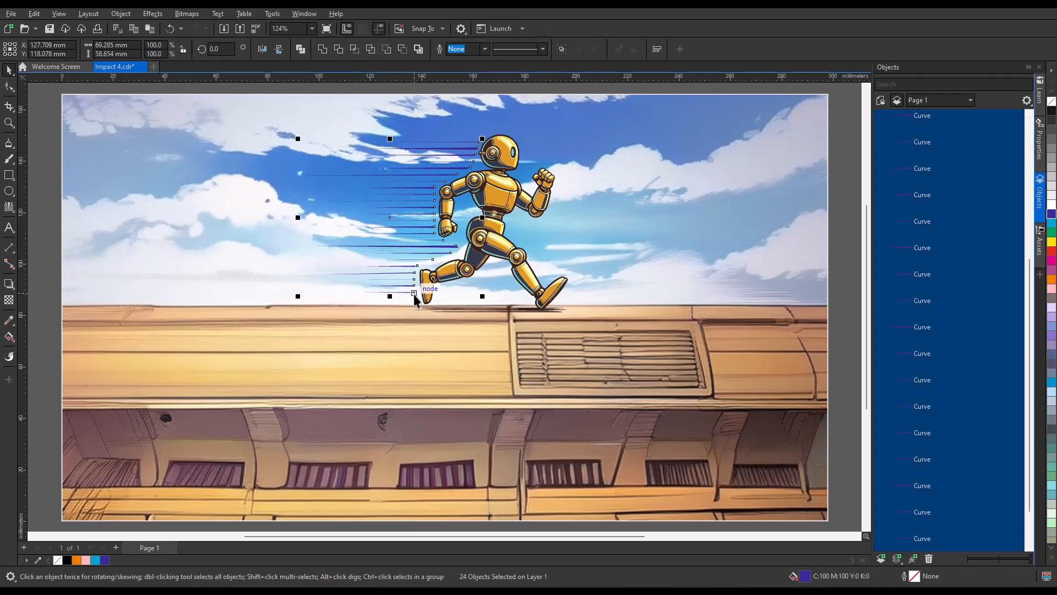
left_click(1051, 243)
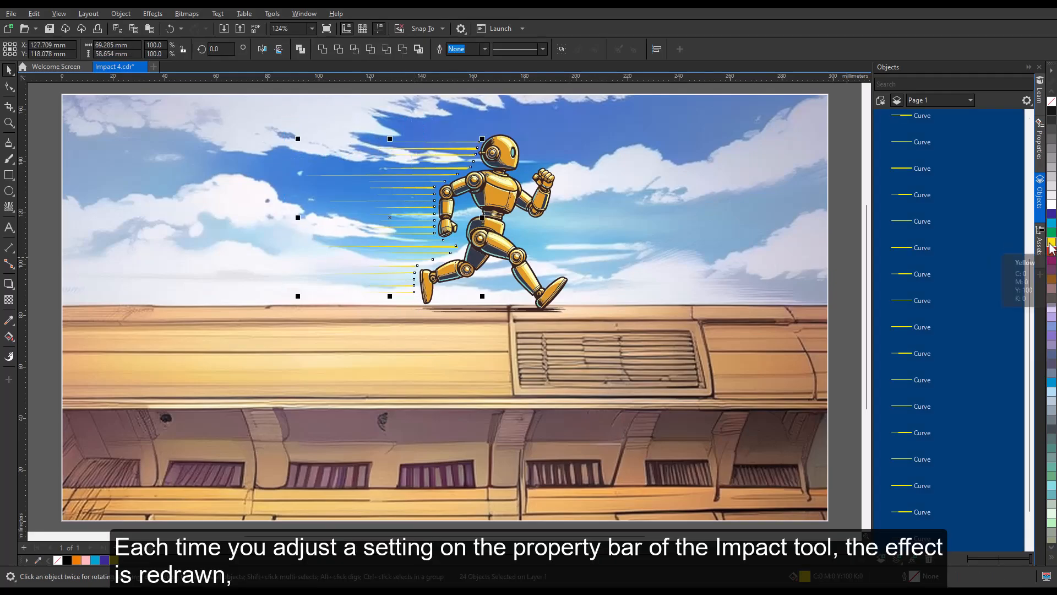
left_click(844, 233)
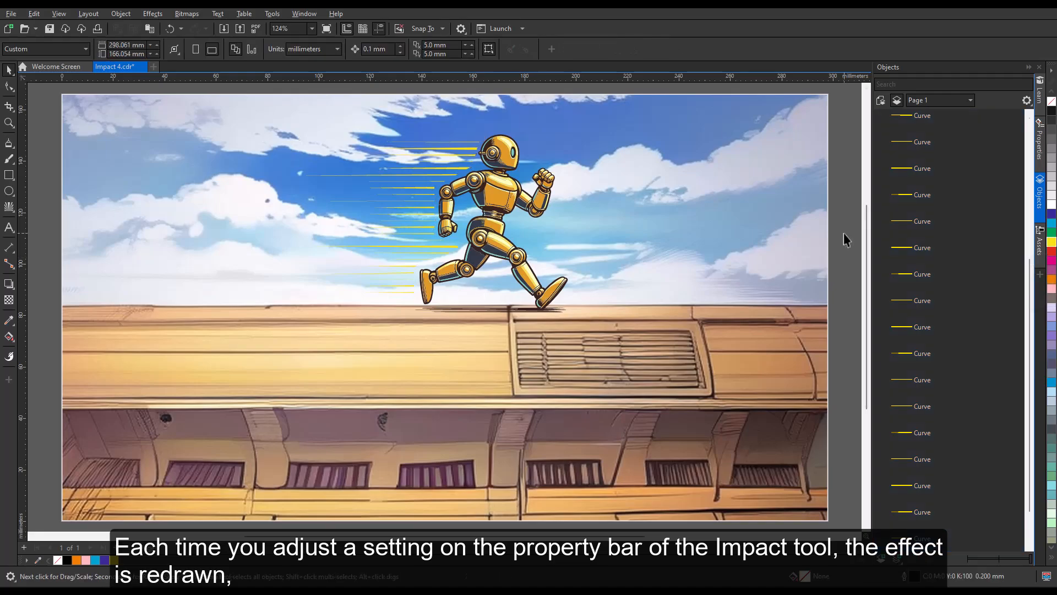